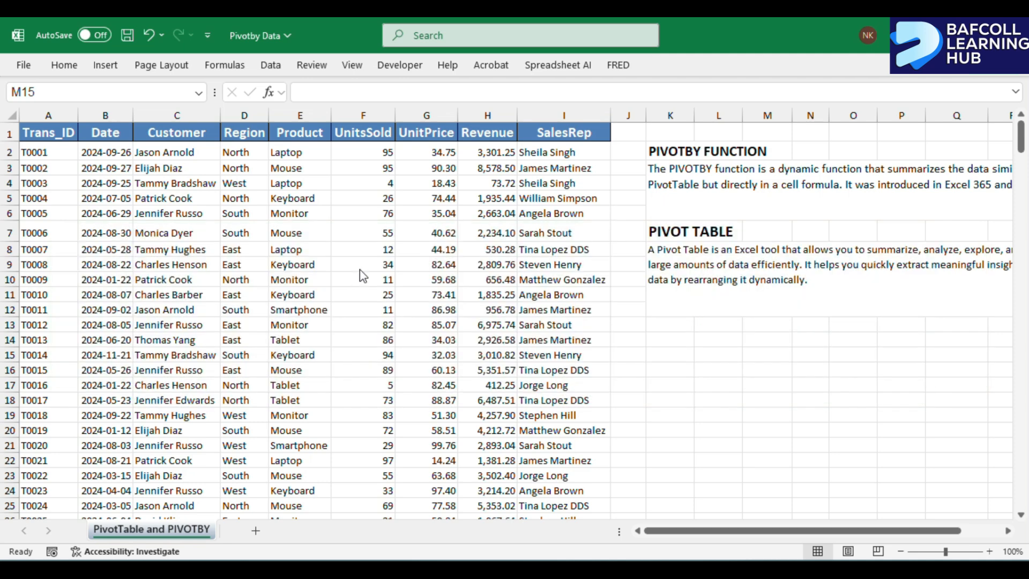
- Examine the PIVOTBY function and Pivot Table descriptions beside the sales data, and dismiss the chat notification
scroll(363, 276, right, 3)
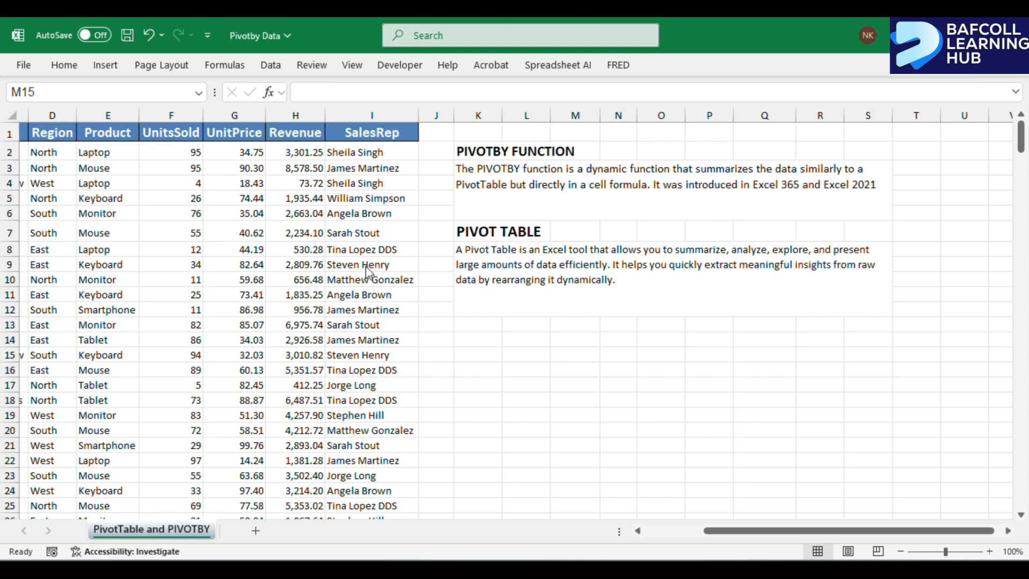
scroll(322, 287, left, 3)
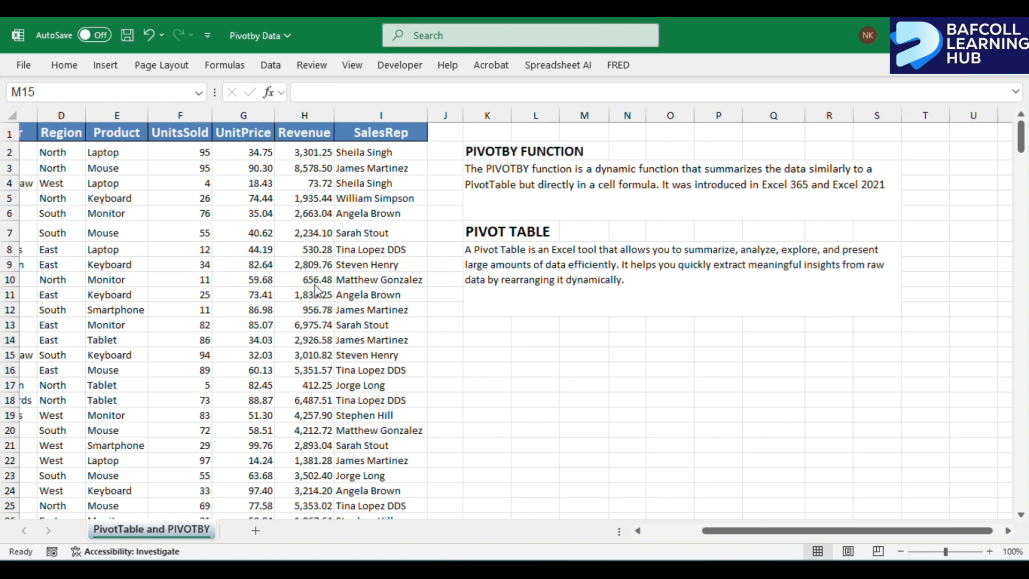
scroll(367, 285, right, 6)
click(455, 268)
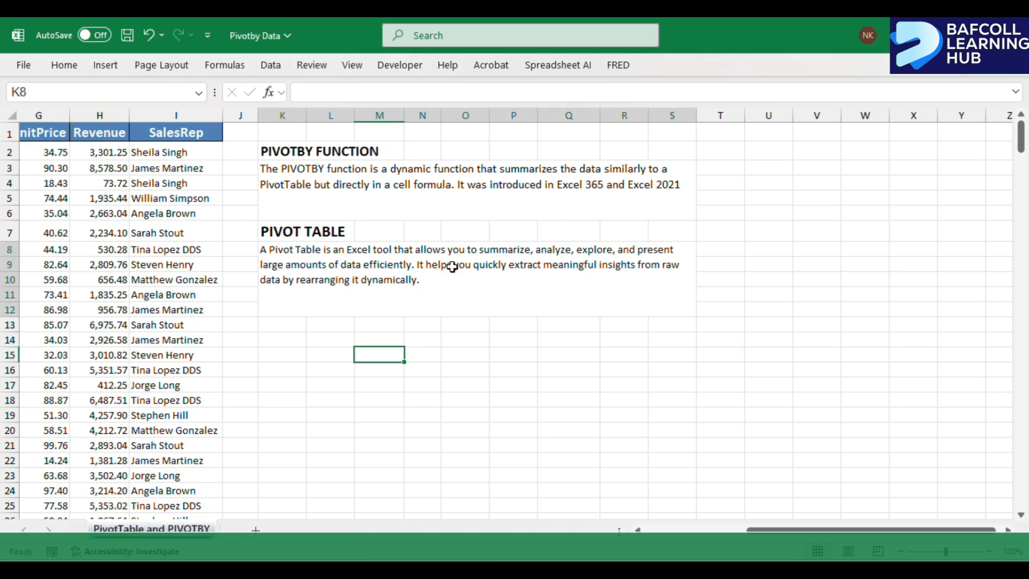
scroll(453, 267, up, 2)
scroll(453, 267, up, 4)
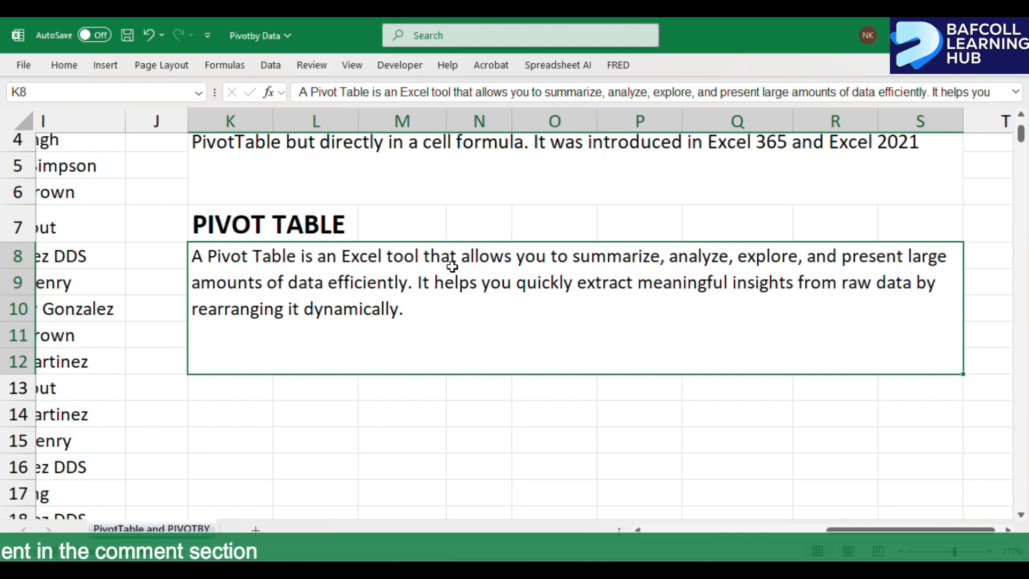
scroll(451, 266, down, 3)
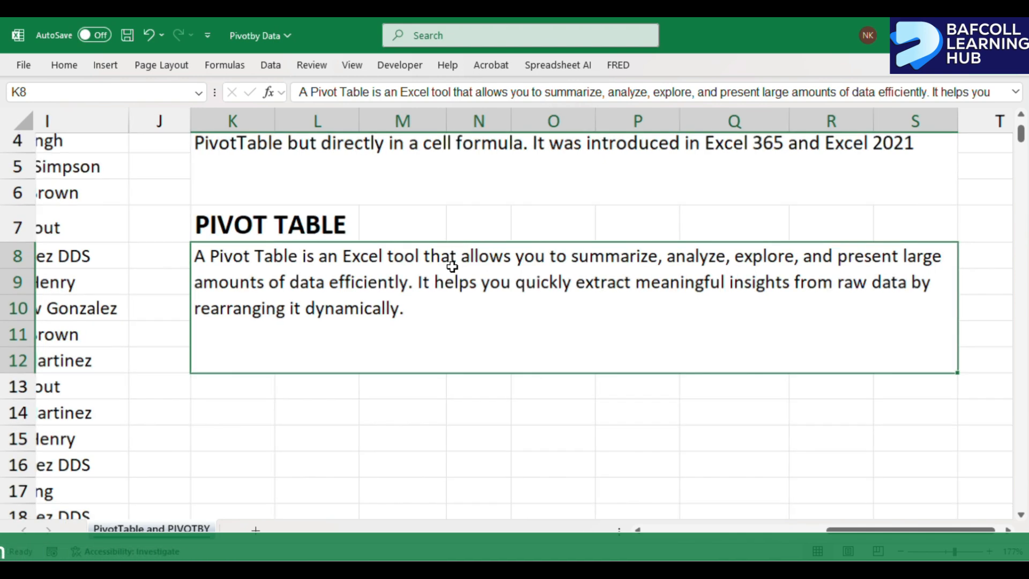
scroll(451, 266, down, 1)
scroll(452, 266, up, 1)
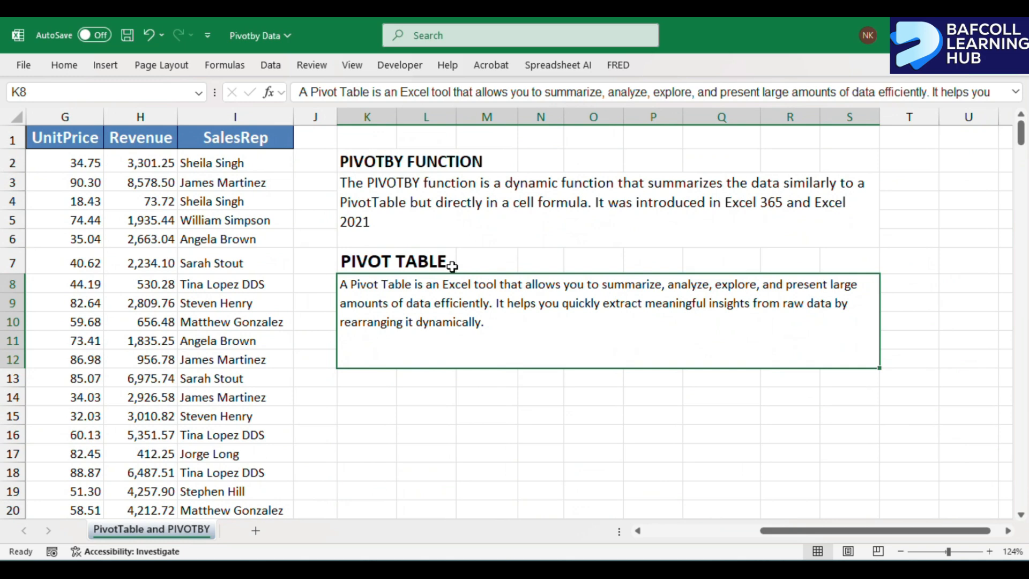
scroll(452, 266, left, 3)
scroll(451, 267, right, 1)
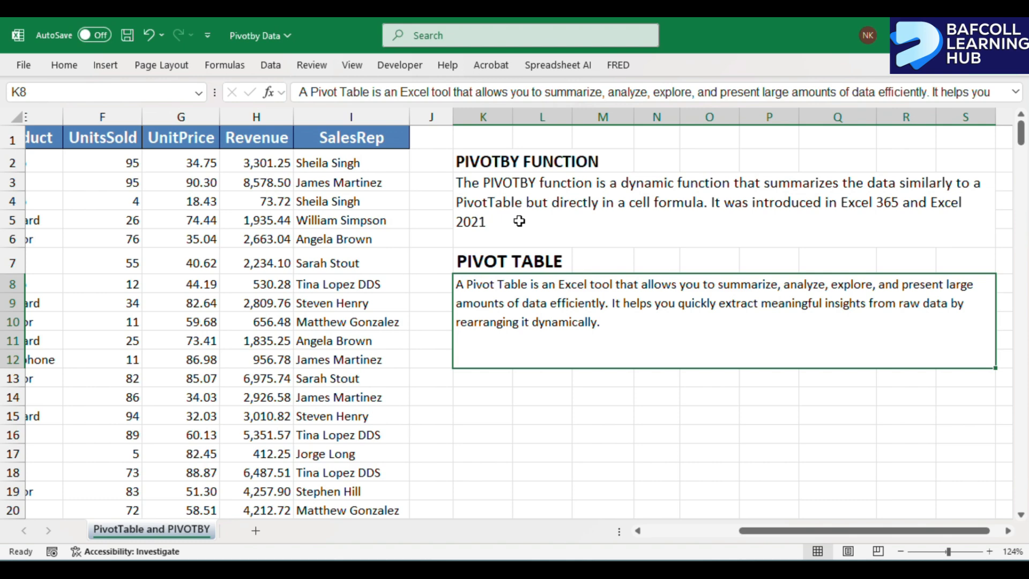
scroll(520, 221, down, 3)
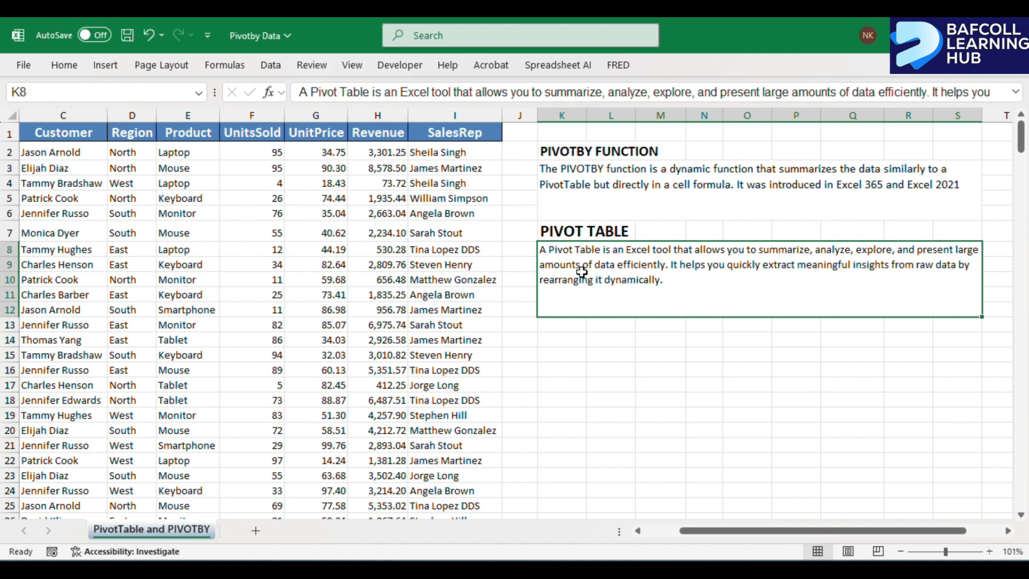
scroll(135, 164, left, 3)
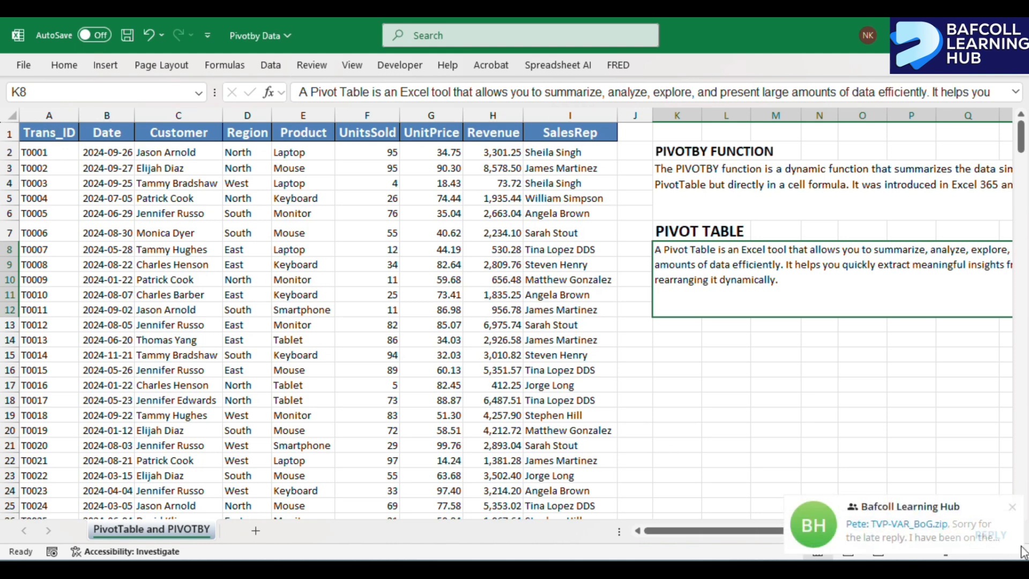
click(1013, 508)
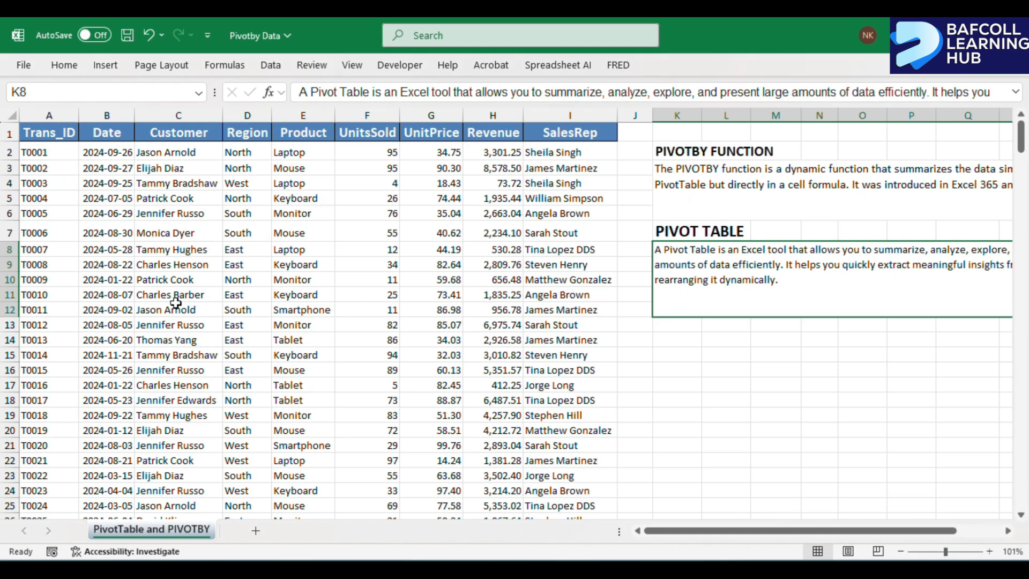
- Create a PivotTable on a new worksheet from the whole sales data range A1:I301
click(64, 264)
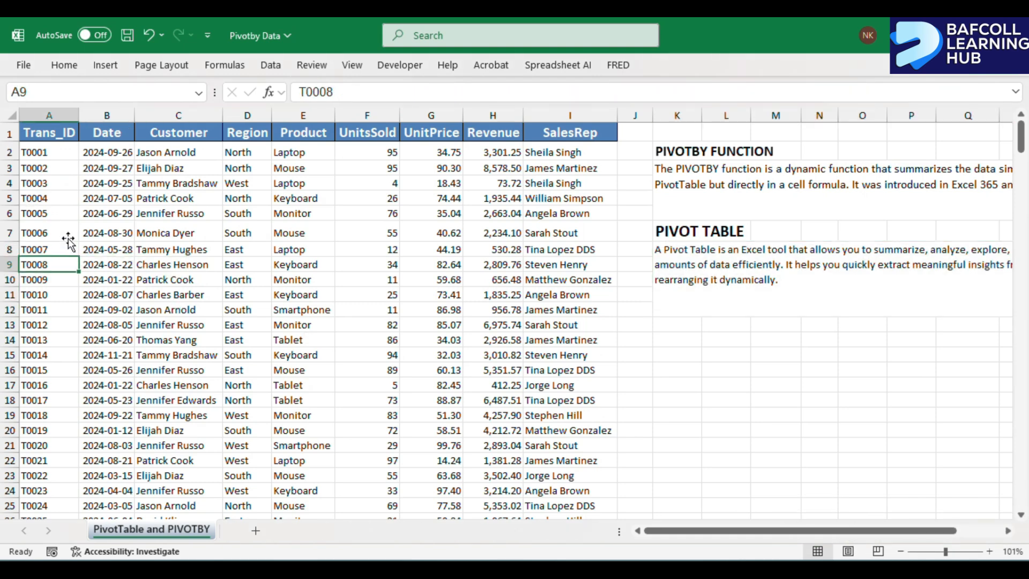
click(40, 132)
key(ctrl+a)
key(ctrl+shift+End)
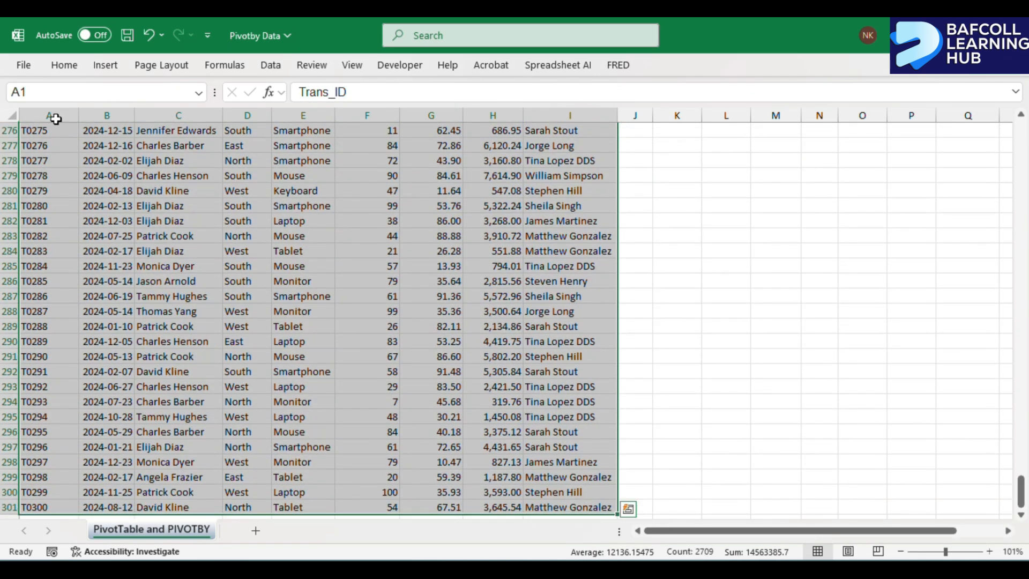
click(103, 68)
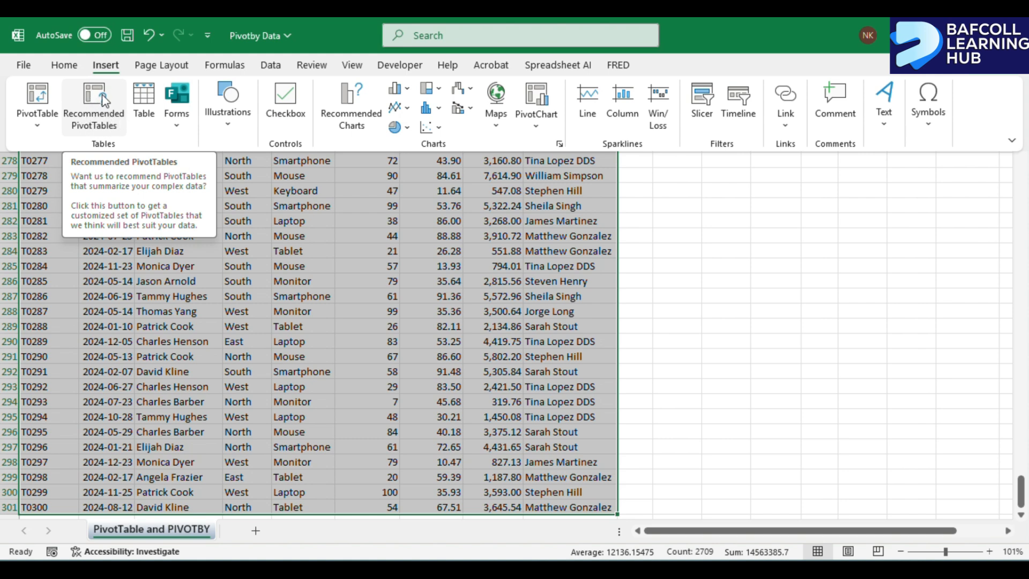
click(35, 99)
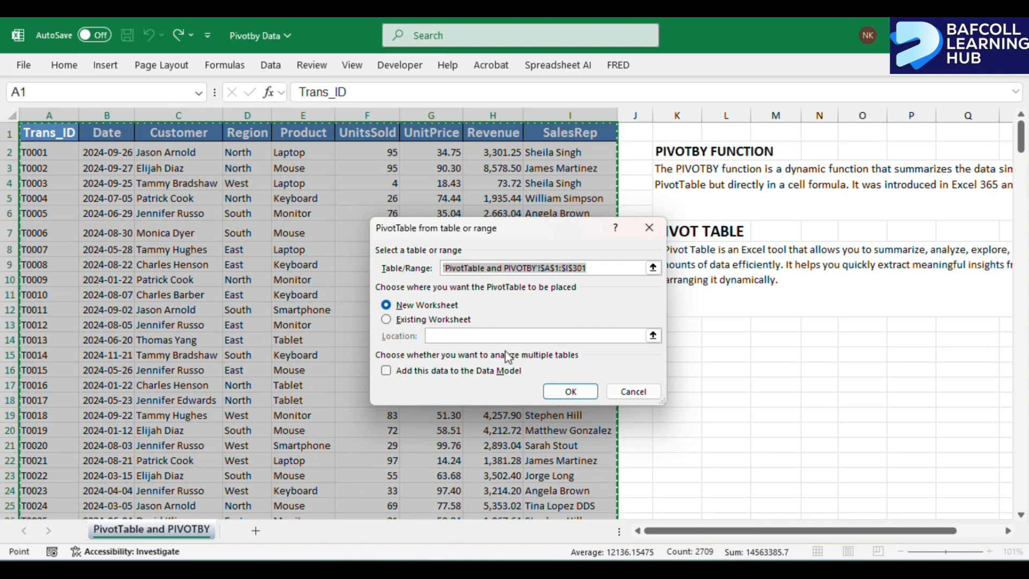
click(568, 390)
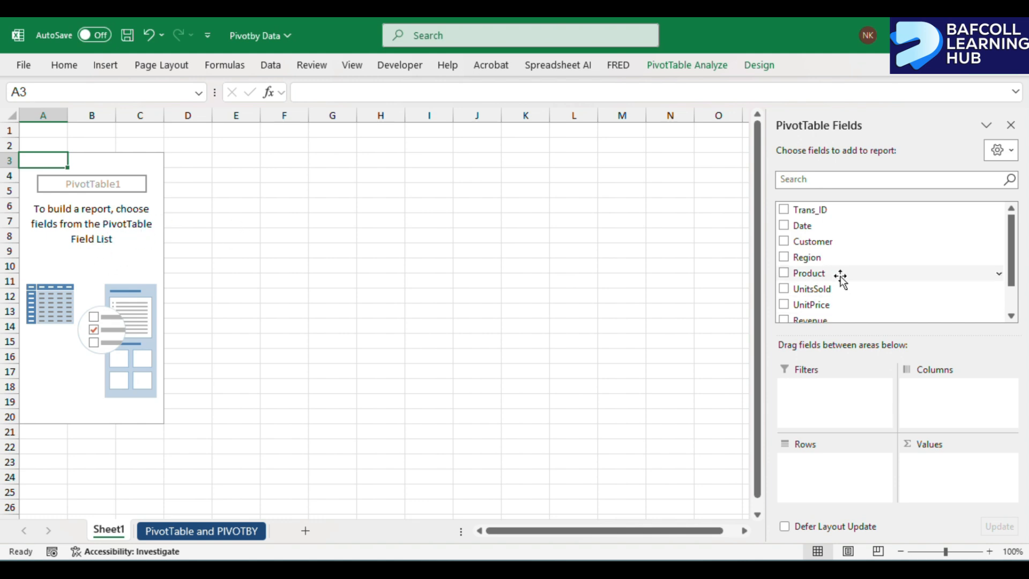
- Lay out the PivotTable with the sum of Revenue as values, Product as rows and Region as columns
scroll(852, 292, down, 1)
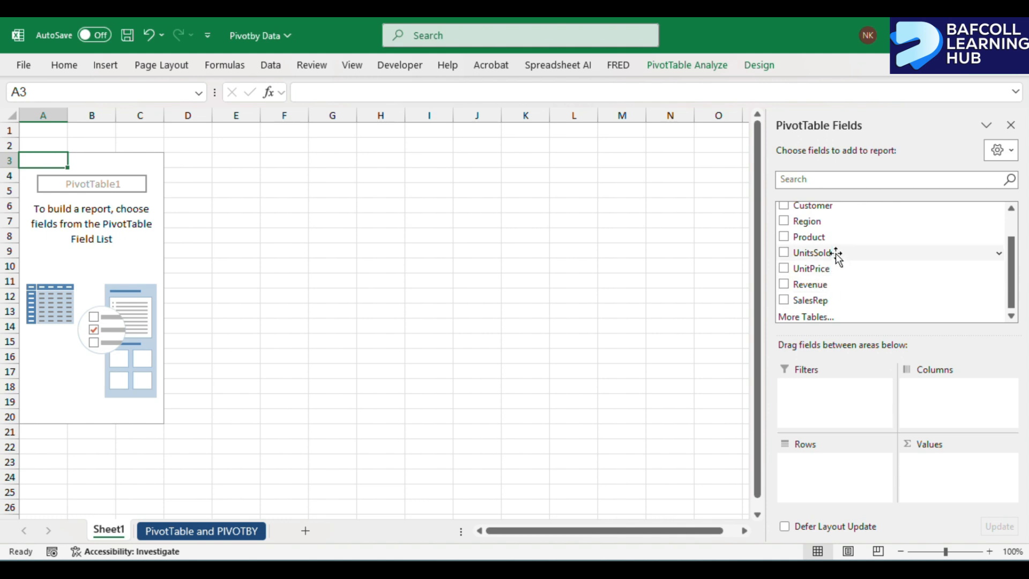
scroll(837, 258, up, 1)
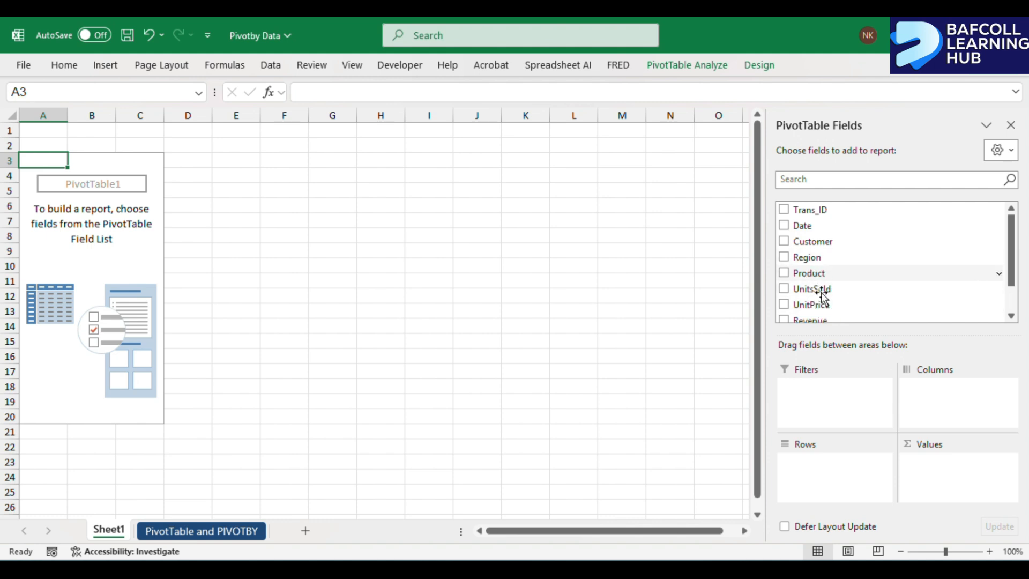
drag(828, 321, 936, 475)
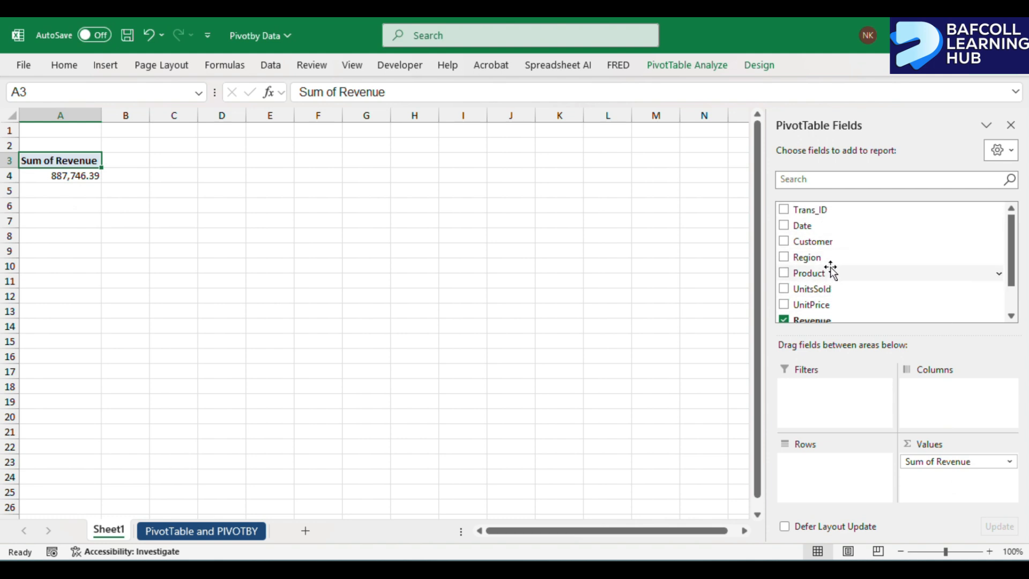
drag(834, 273, 835, 465)
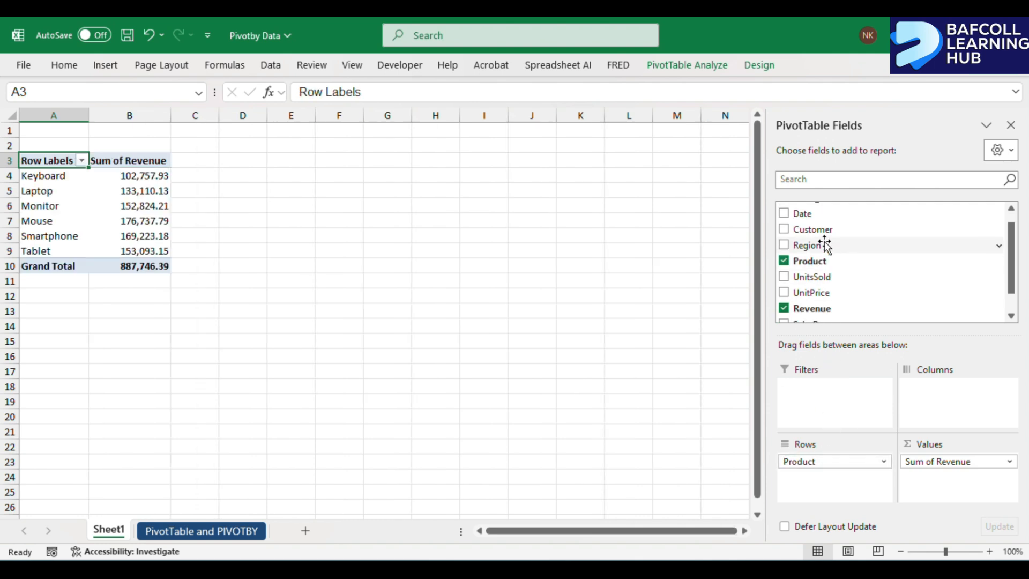
drag(811, 246, 941, 405)
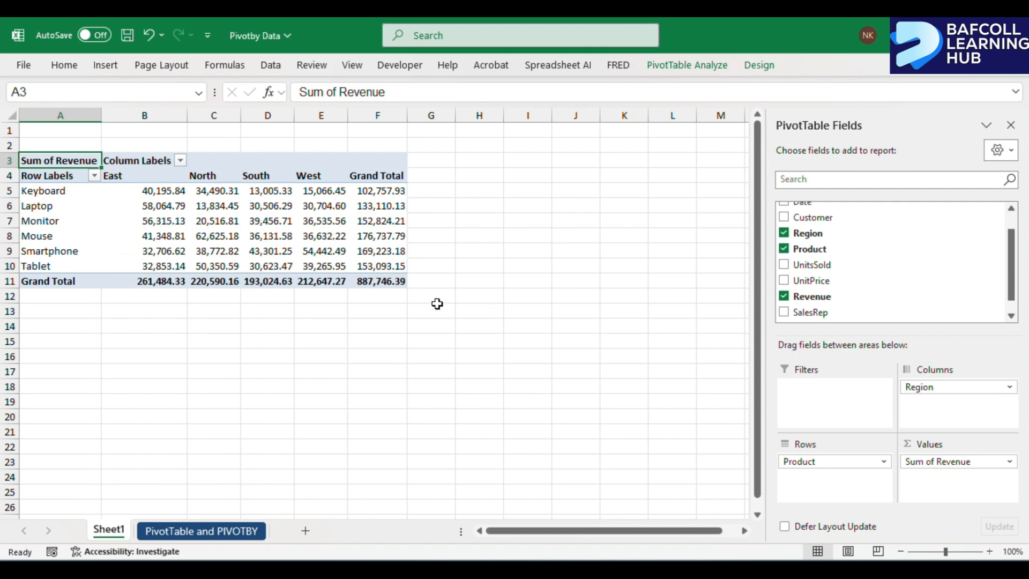
- Autofit the column widths of the whole PivotTable so every revenue total fits
scroll(135, 191, up, 5)
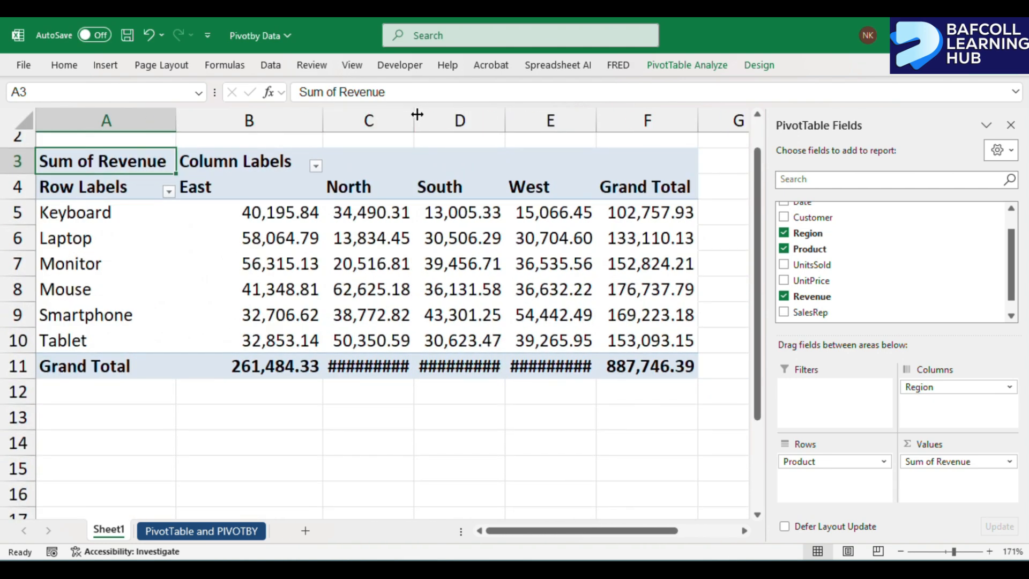
click(137, 221)
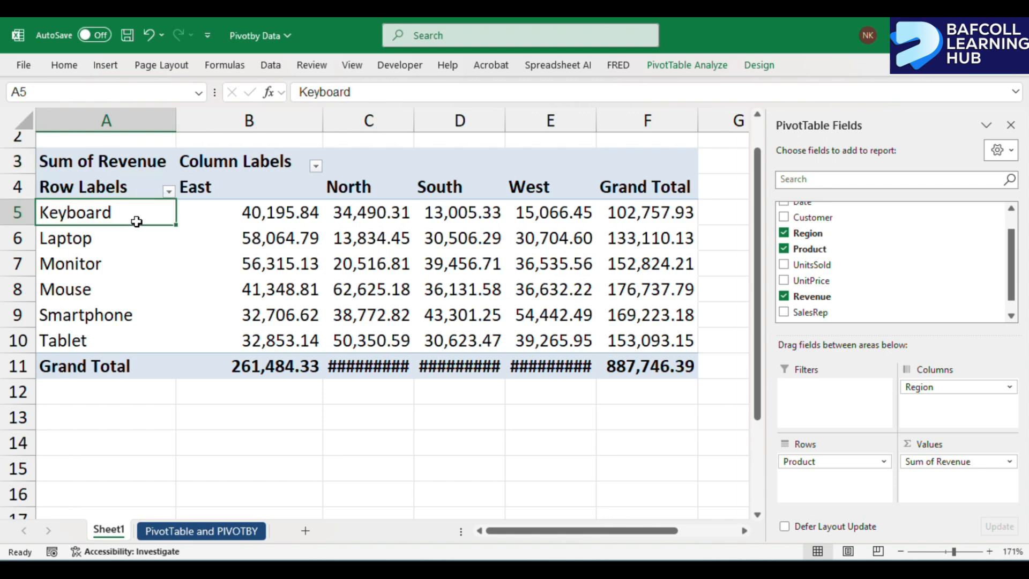
key(ctrl+a)
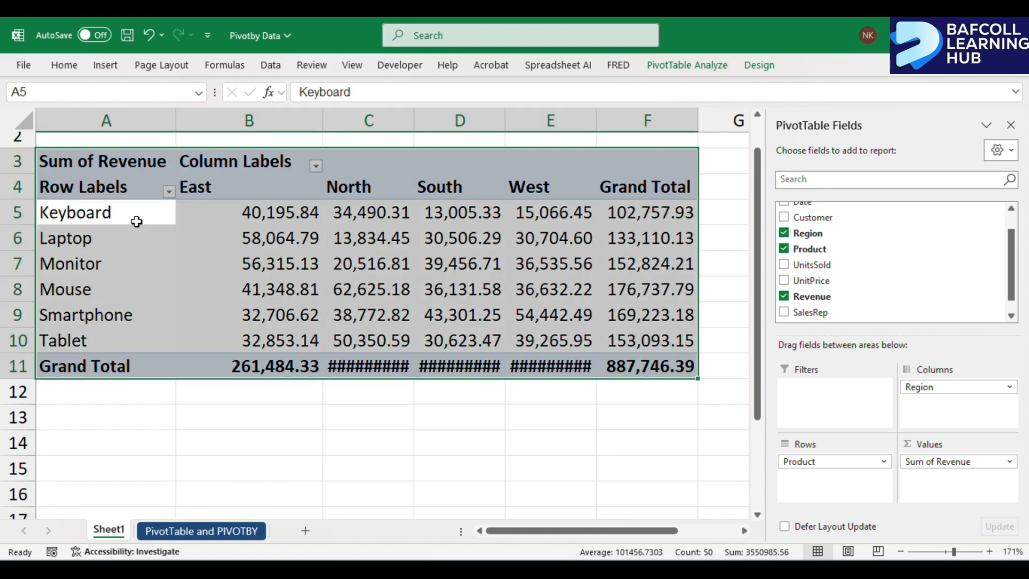
key(alt+h)
key(o)
key(i)
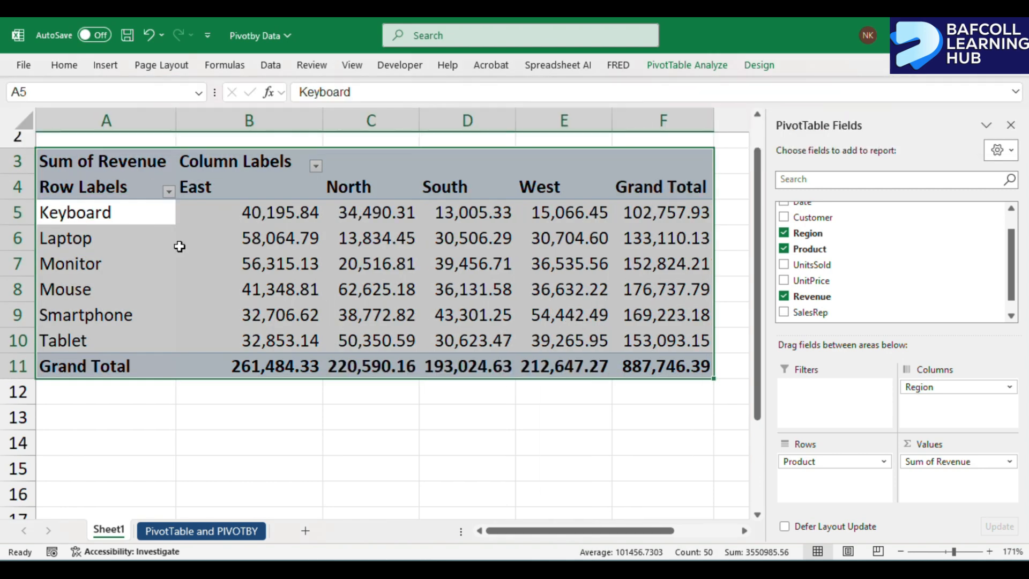
click(300, 434)
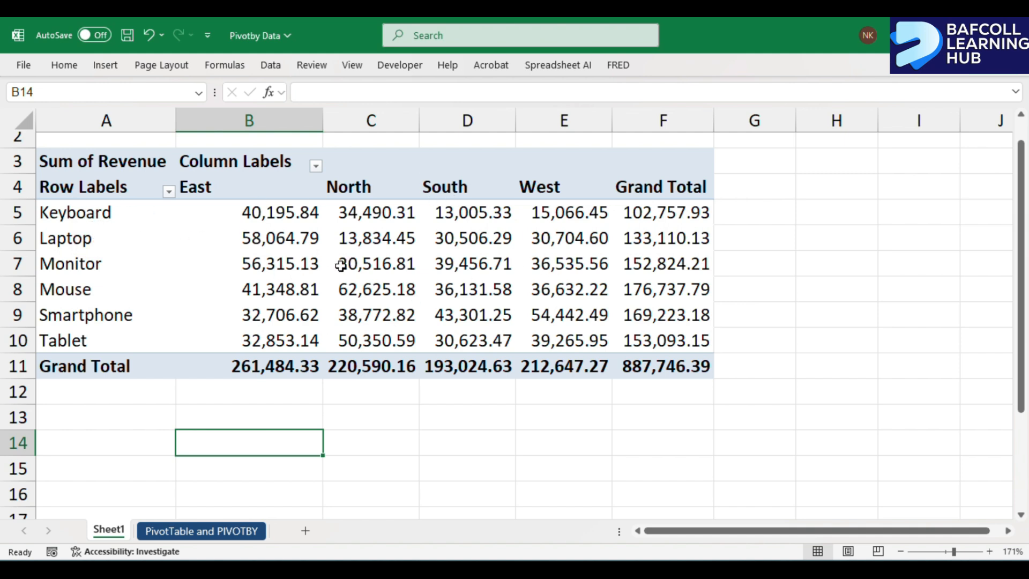
- Place the PivotTable's sheet after the PivotTable and PIVOTBY sheet and rename it PIVOTTABLE
mouse_move(341, 266)
mouse_move(297, 272)
drag(302, 532, 301, 532)
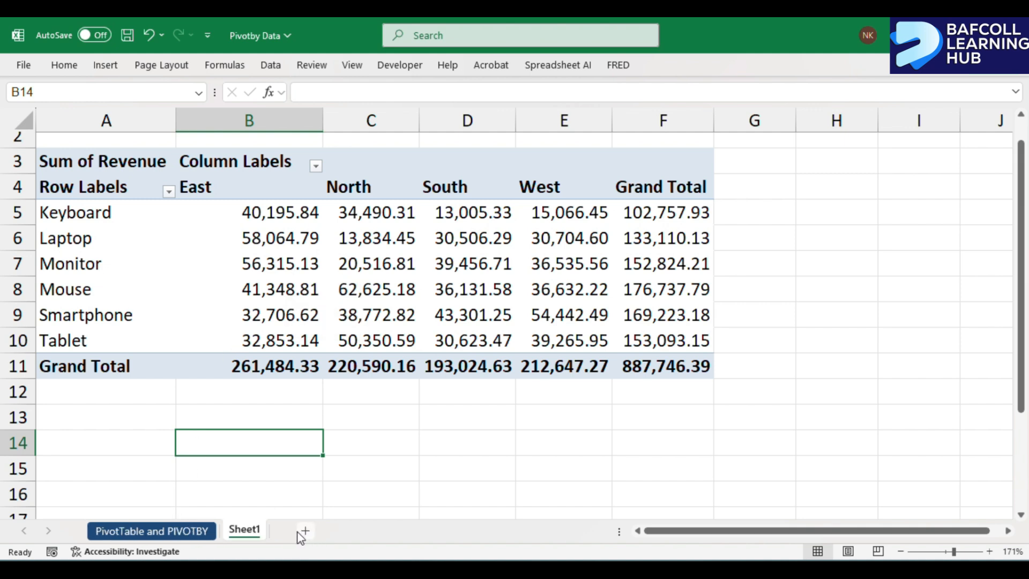
double_click(246, 529)
text(PI)
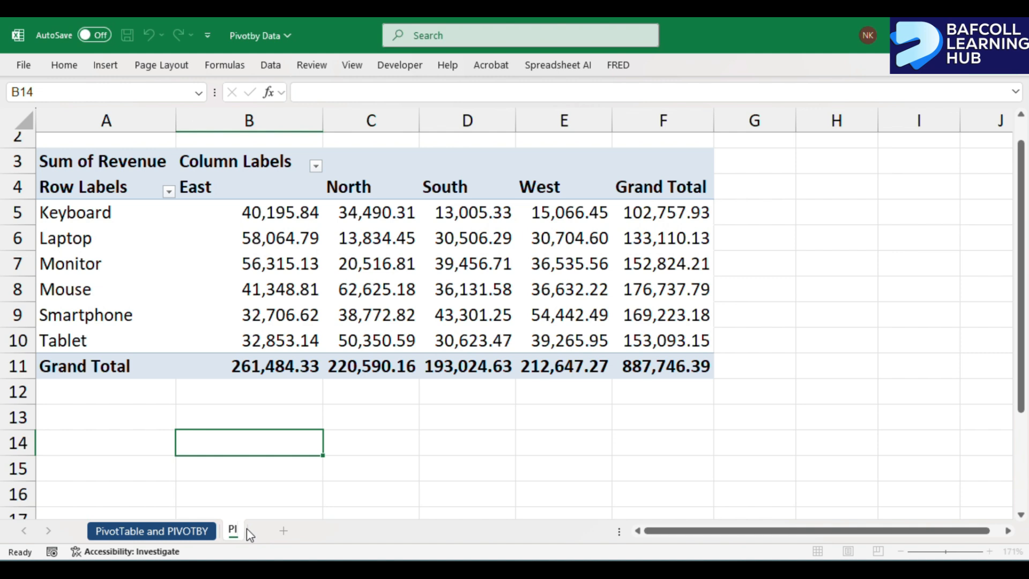
text(VOTTABLE)
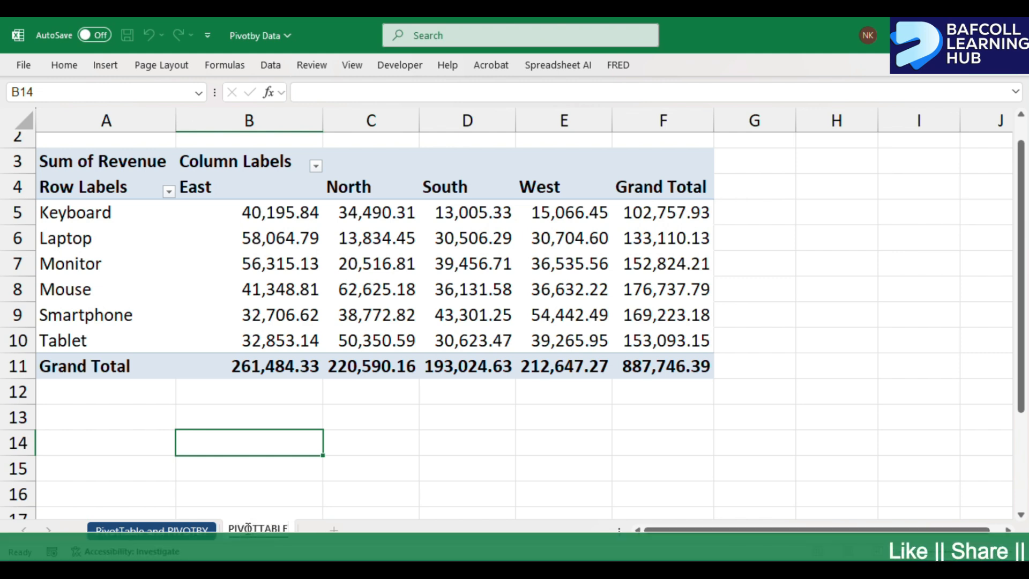
key(Return)
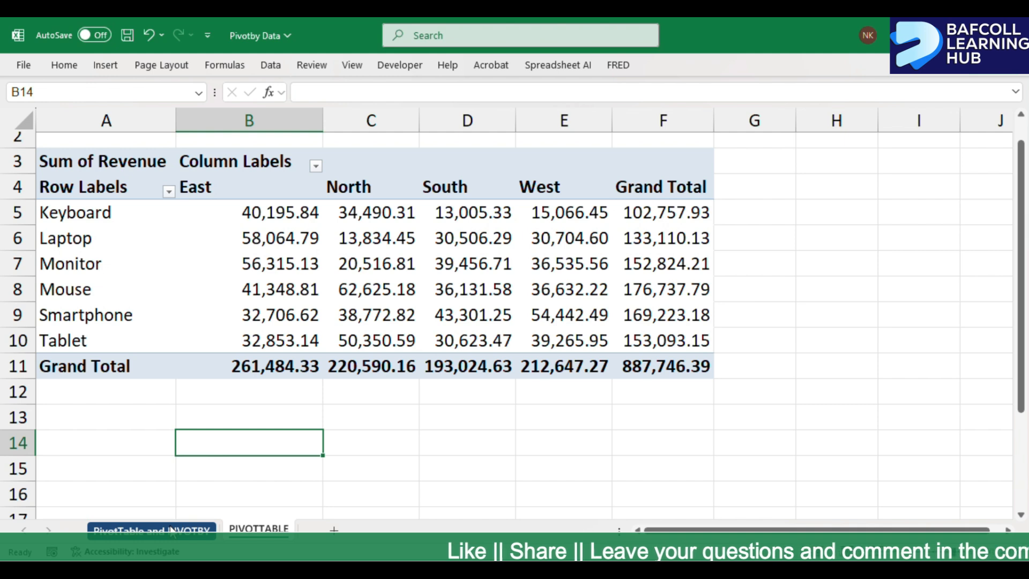
click(147, 404)
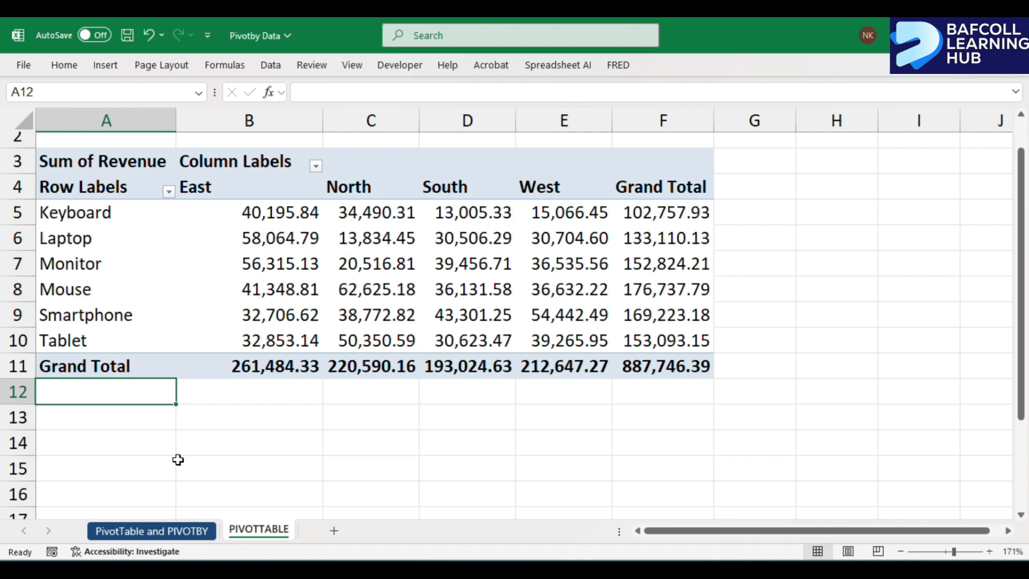
click(155, 529)
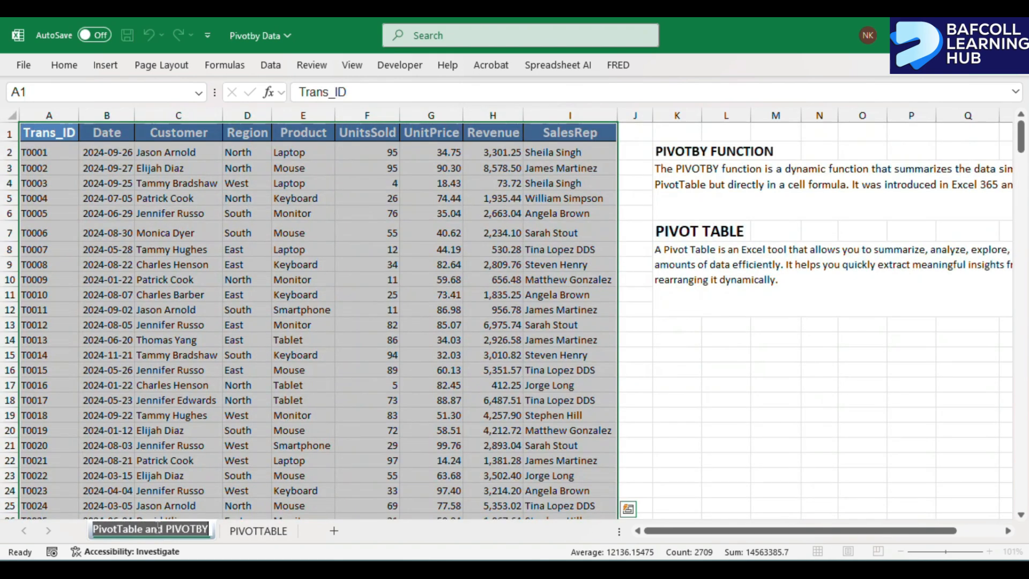
click(107, 66)
click(243, 379)
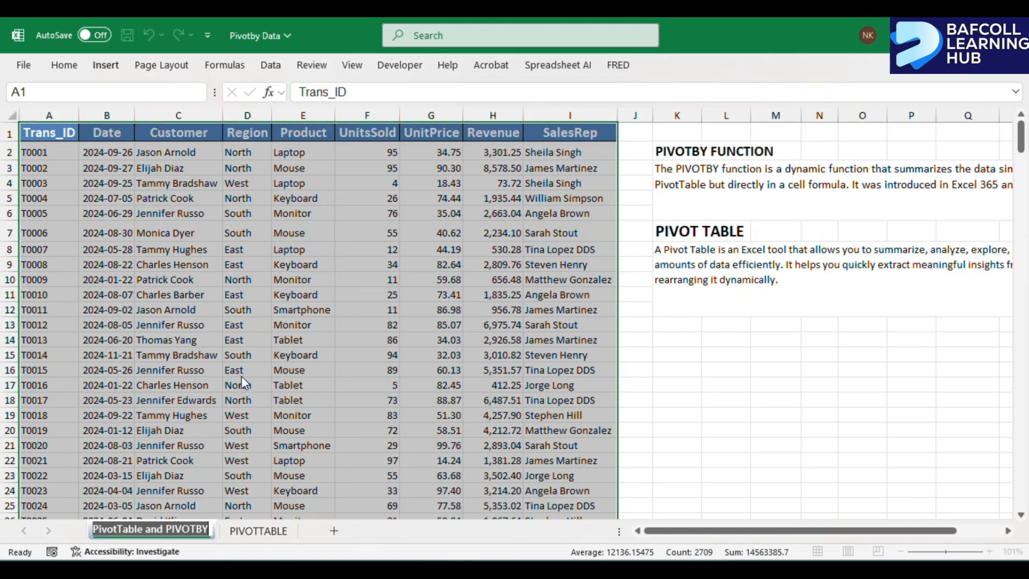
click(252, 532)
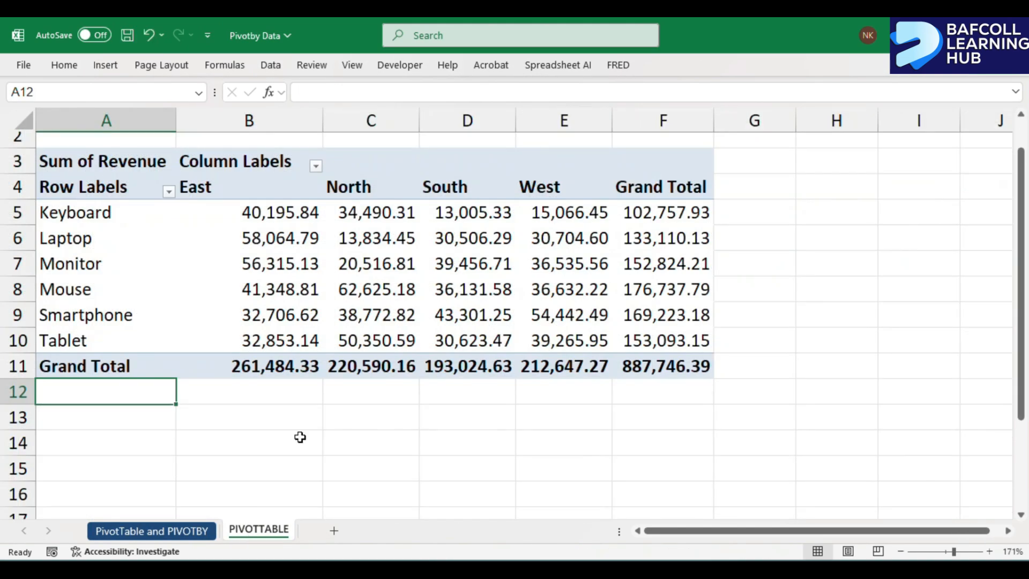
click(231, 396)
- Create another PivotTable on a new worksheet from the range A1:I301 of the PivotTable and PIVOTBY sheet
click(171, 531)
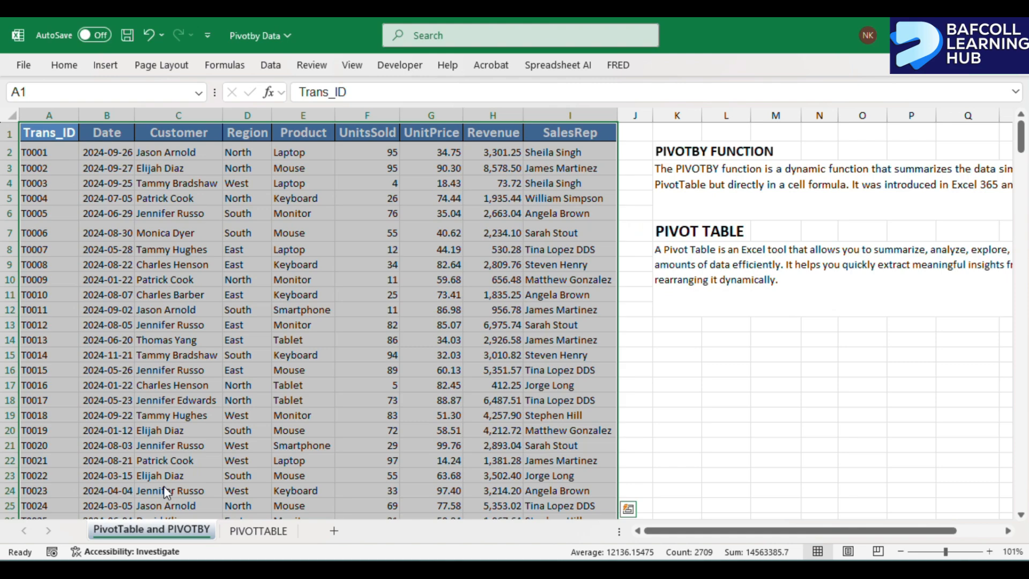
click(75, 202)
click(49, 129)
key(ctrl+shift+Down)
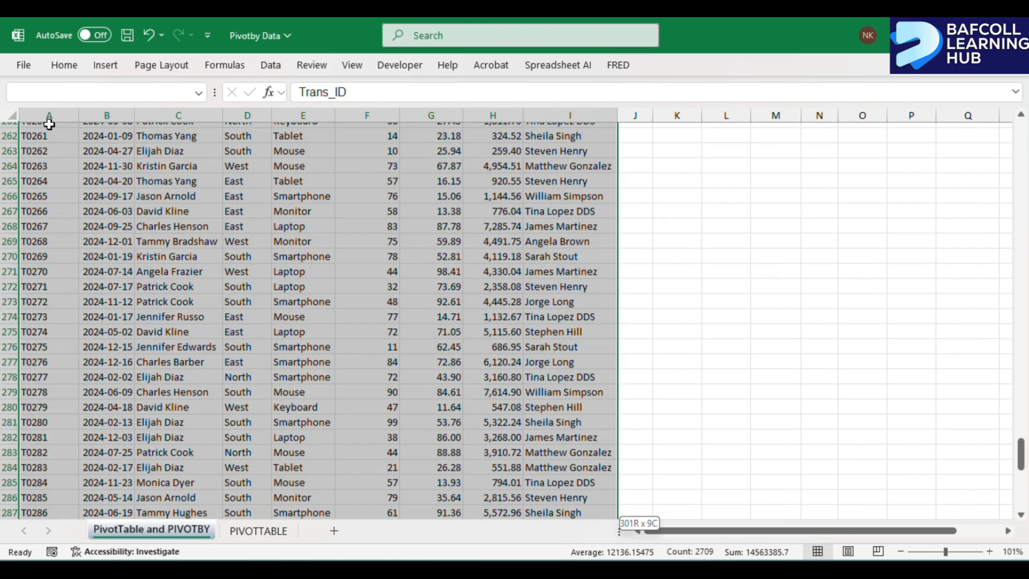
click(112, 70)
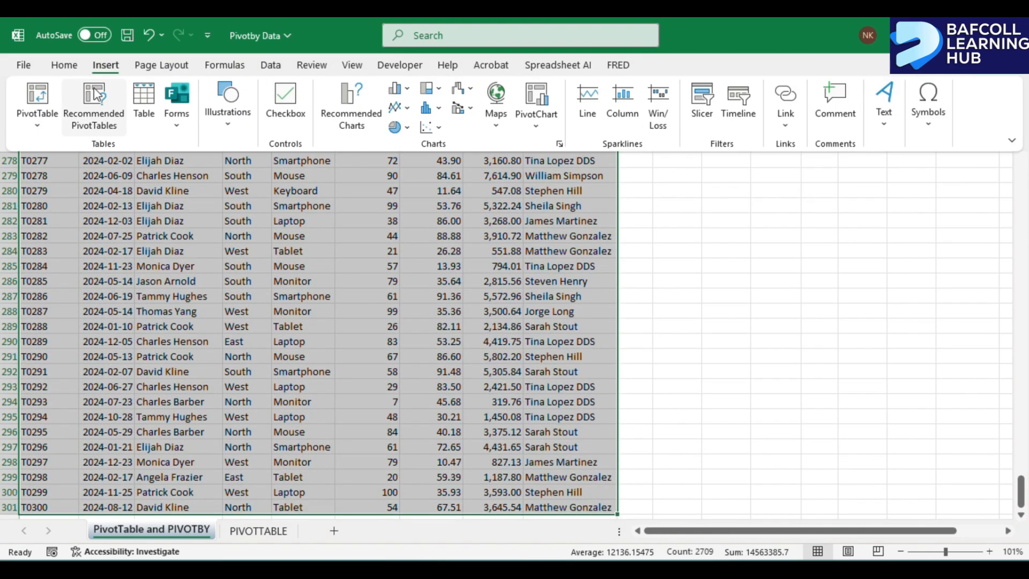
click(40, 102)
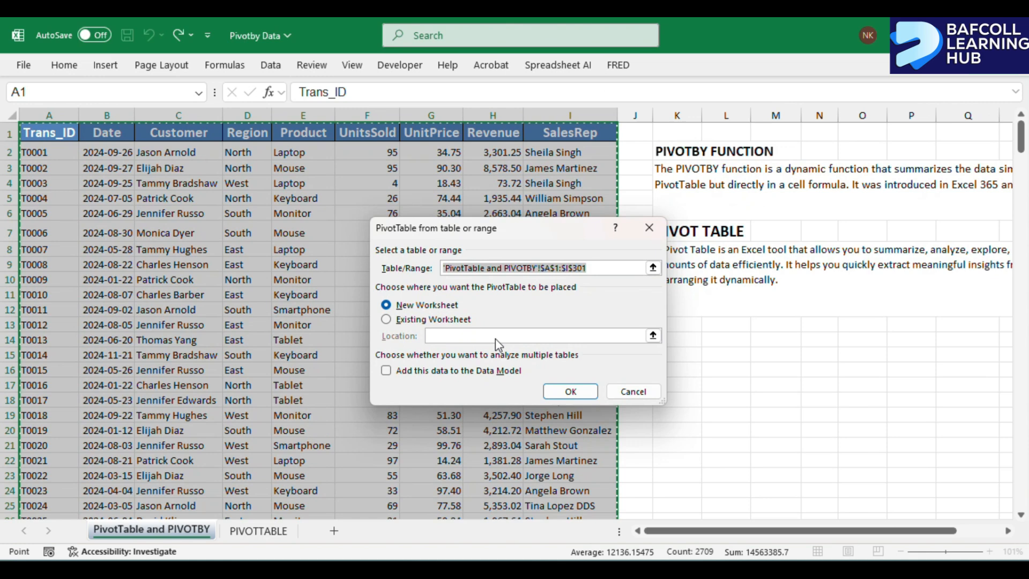
click(572, 391)
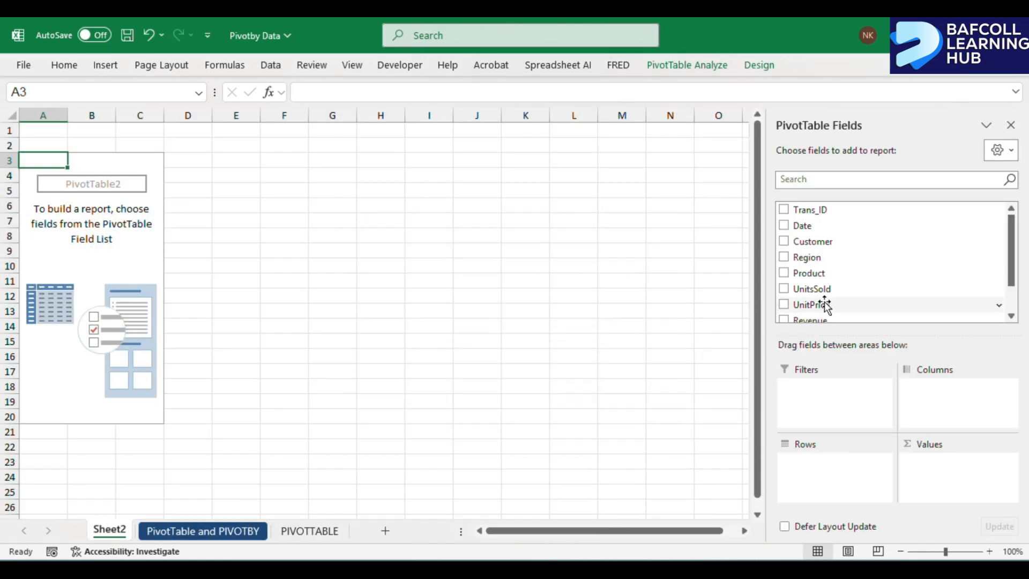
- Lay out the new PivotTable with the sum of Revenue as values, SalesRep as rows and Product as columns
drag(825, 321, 941, 462)
scroll(821, 274, down, 2)
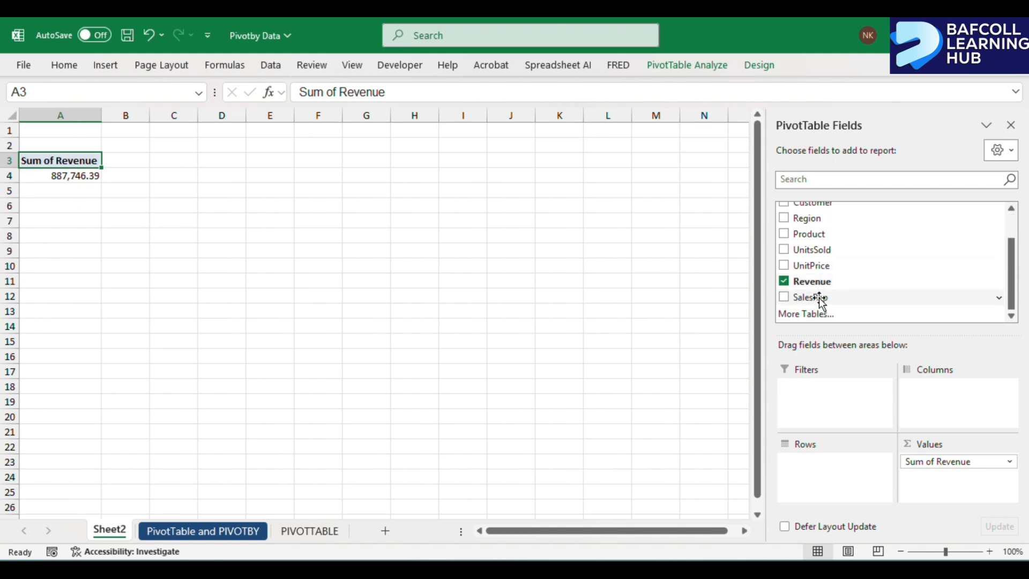
drag(820, 298, 843, 464)
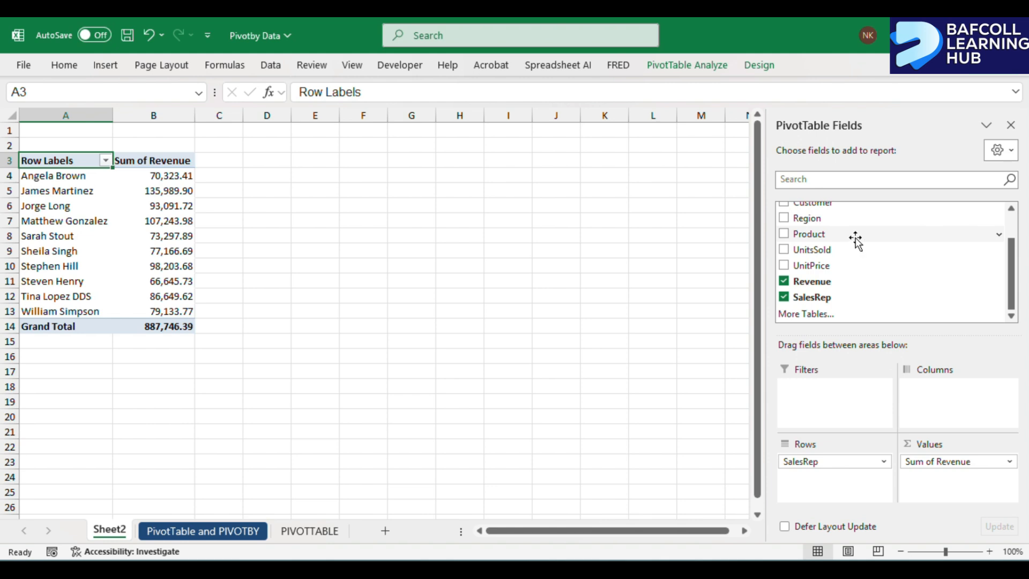
drag(856, 239, 935, 399)
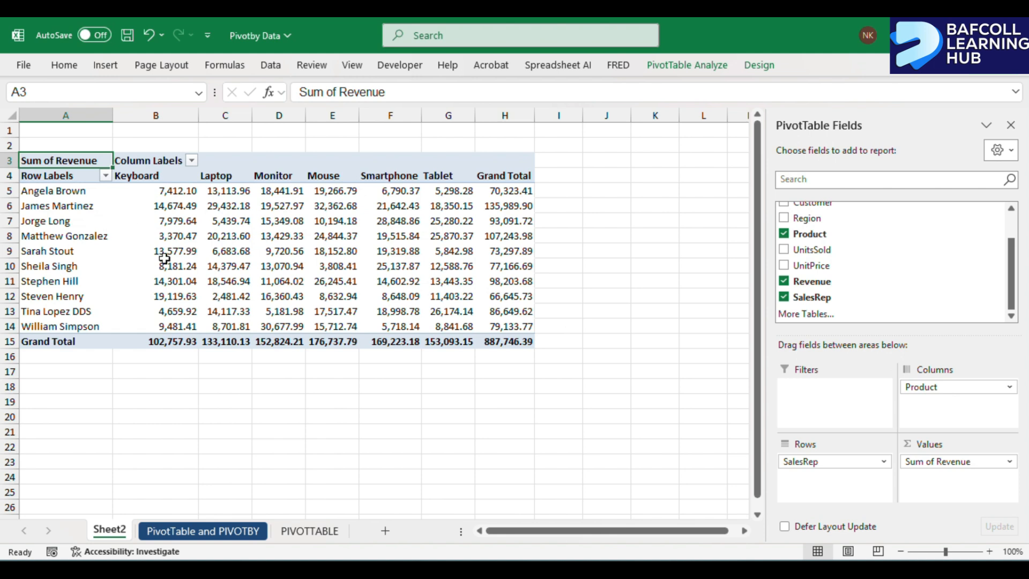
- Move the whole sales rep PivotTable to cell A13 of the PIVOTTABLE sheet, below the product and region PivotTable
mouse_move(192, 268)
click(41, 161)
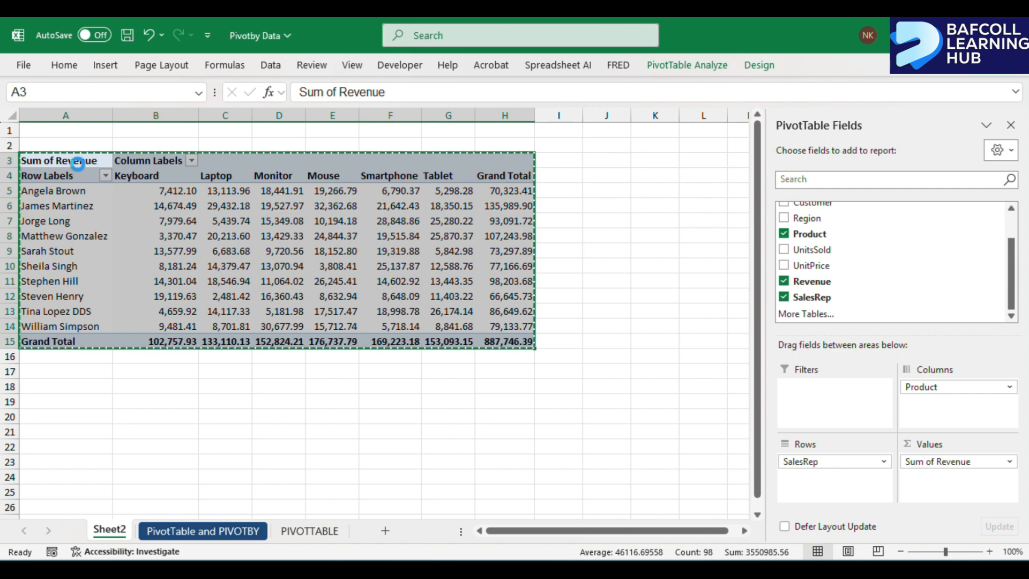
key(ctrl+c)
click(298, 532)
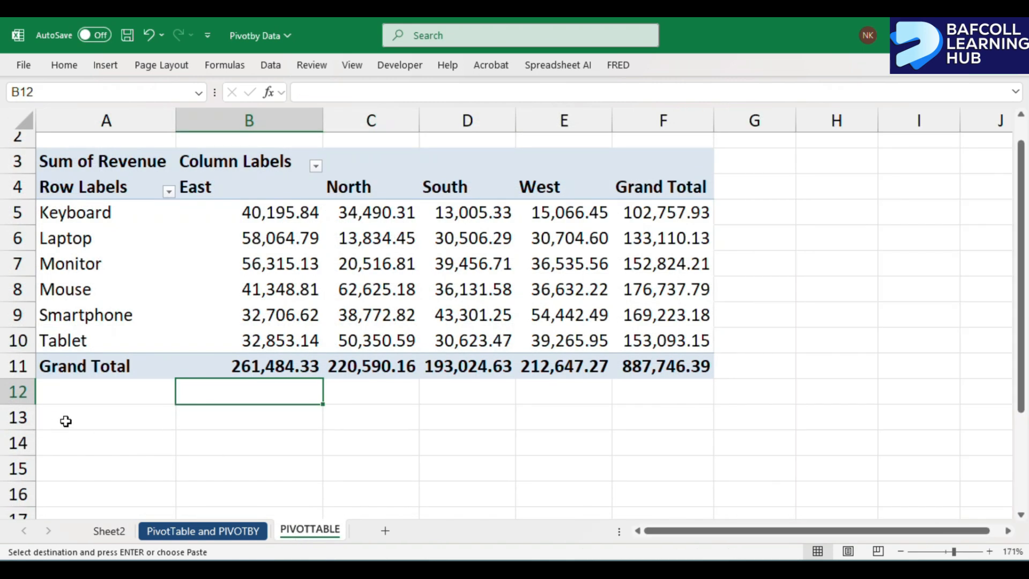
click(70, 421)
key(Return)
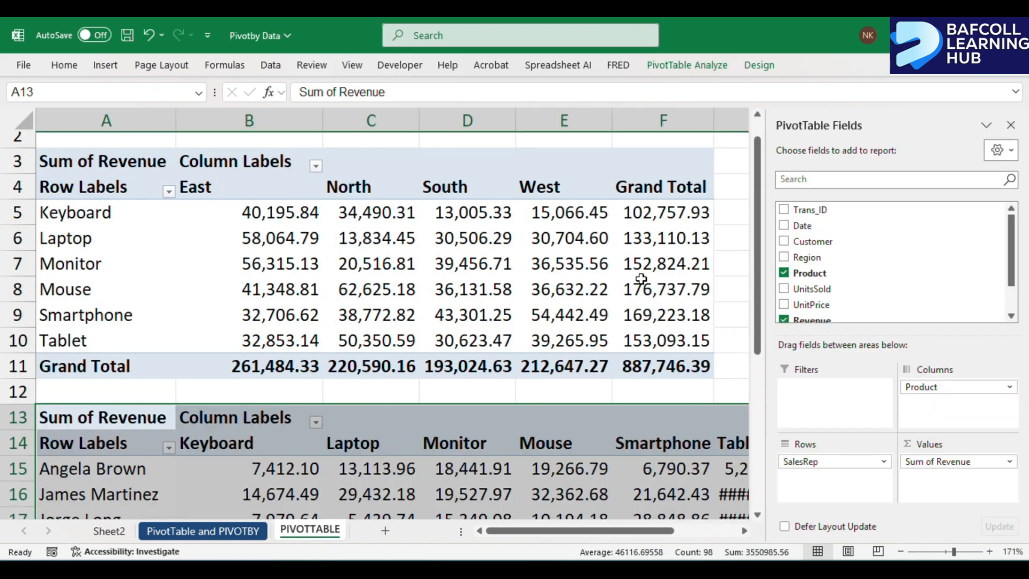
ctrl+scroll(563, 321, down, 3)
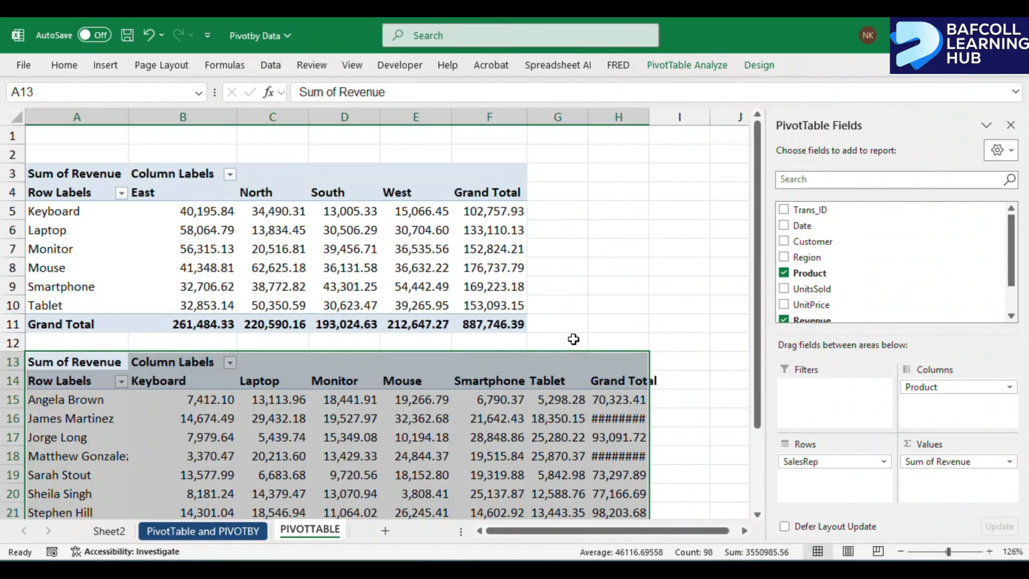
click(616, 287)
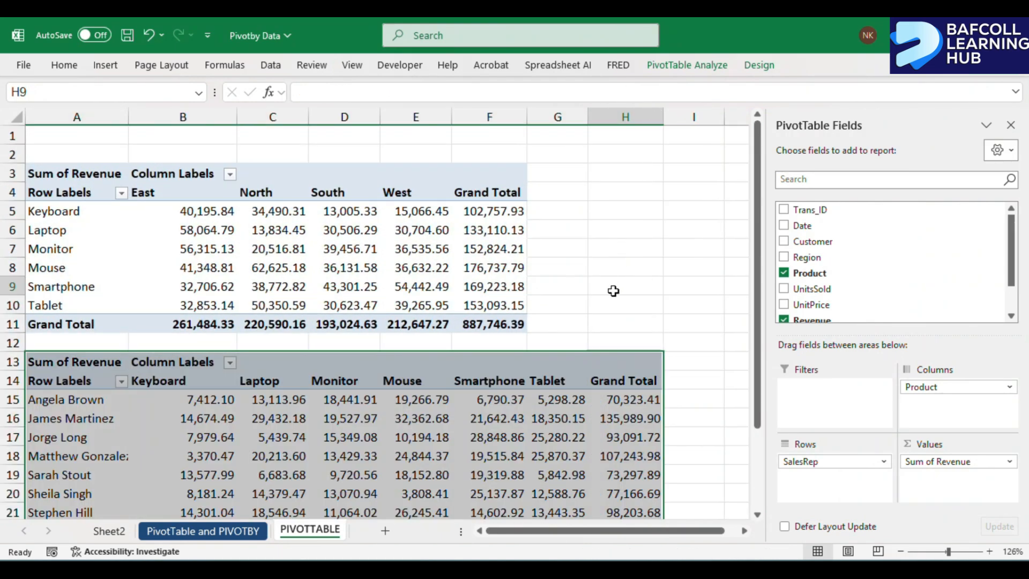
scroll(614, 291, down, 1)
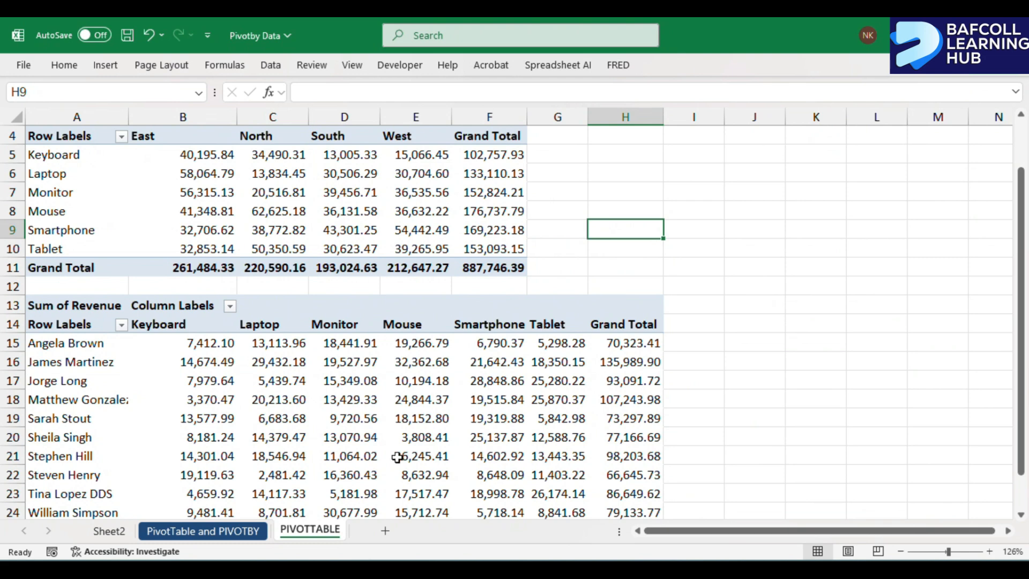
- Delete the emptied worksheet Sheet2
click(109, 530)
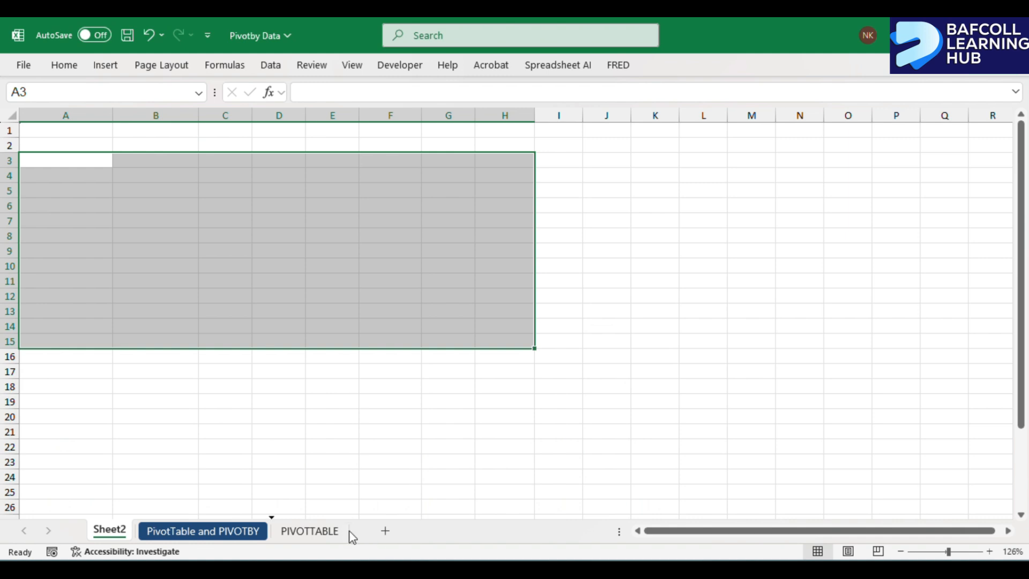
drag(352, 536, 283, 539)
right_click(259, 534)
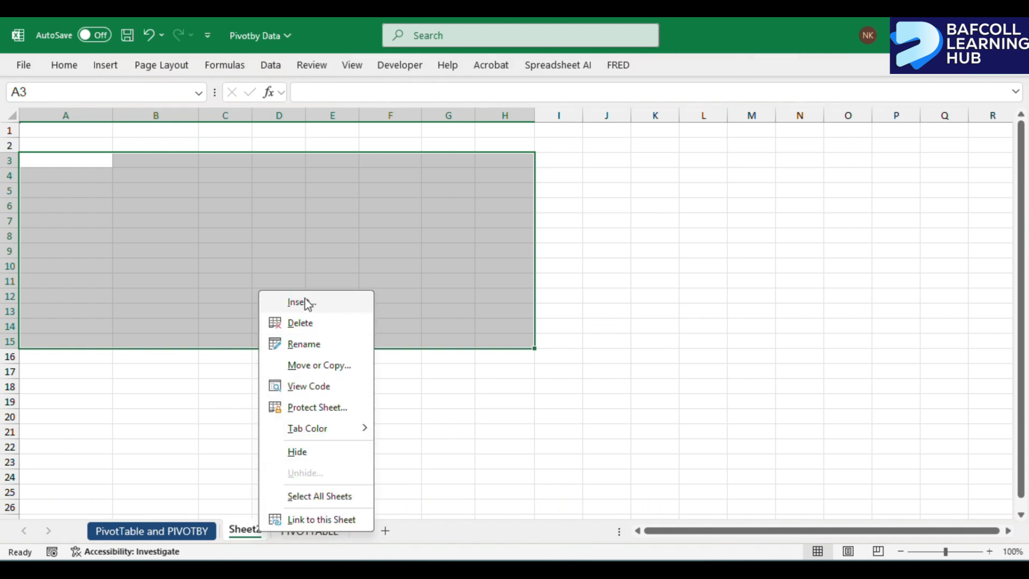
click(304, 321)
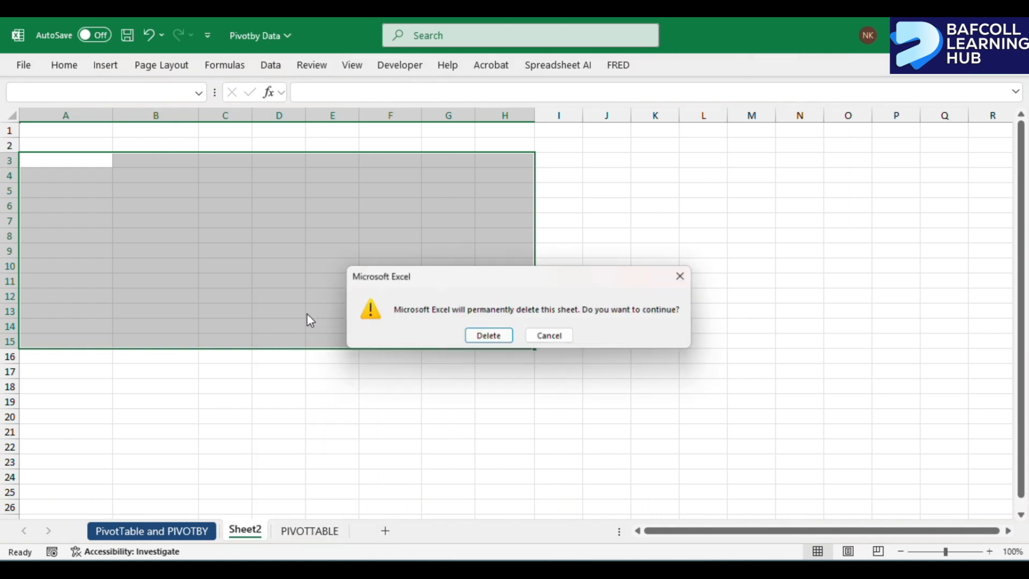
click(491, 337)
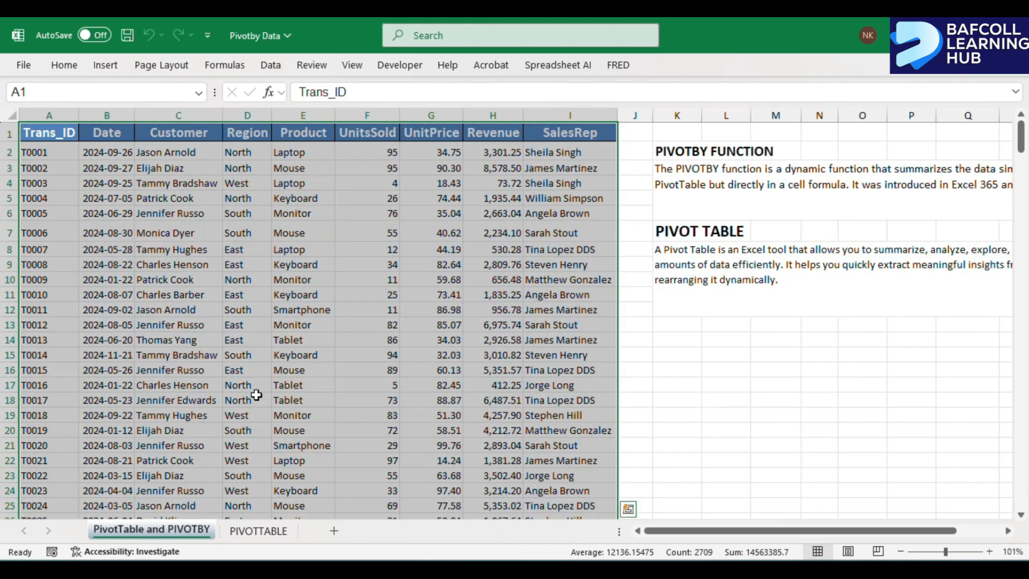
- Start a PIVOTBY formula in cell K15 of the PivotTable and PIVOTBY sheet, below the definitions
click(704, 355)
click(678, 355)
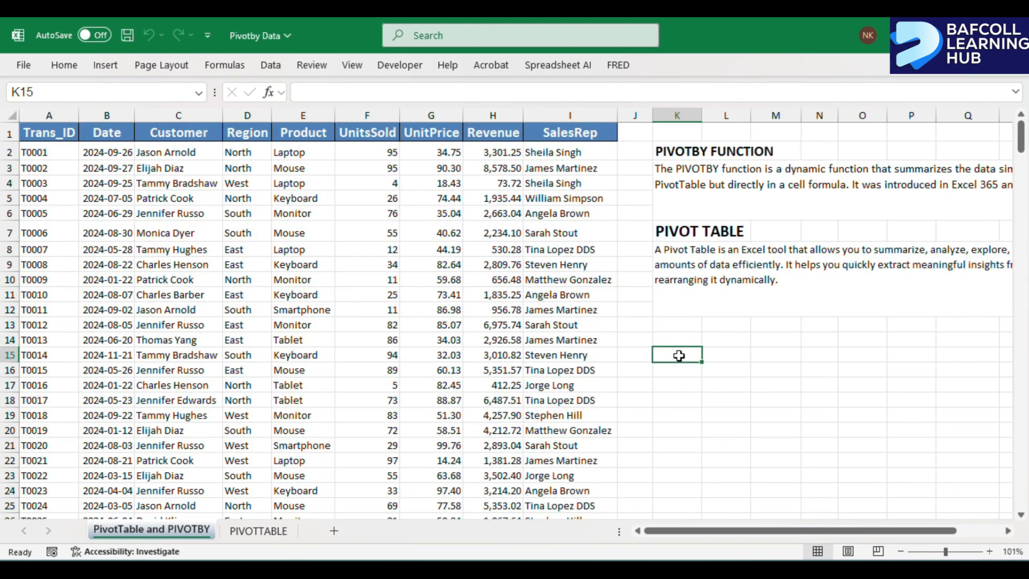
text(=)
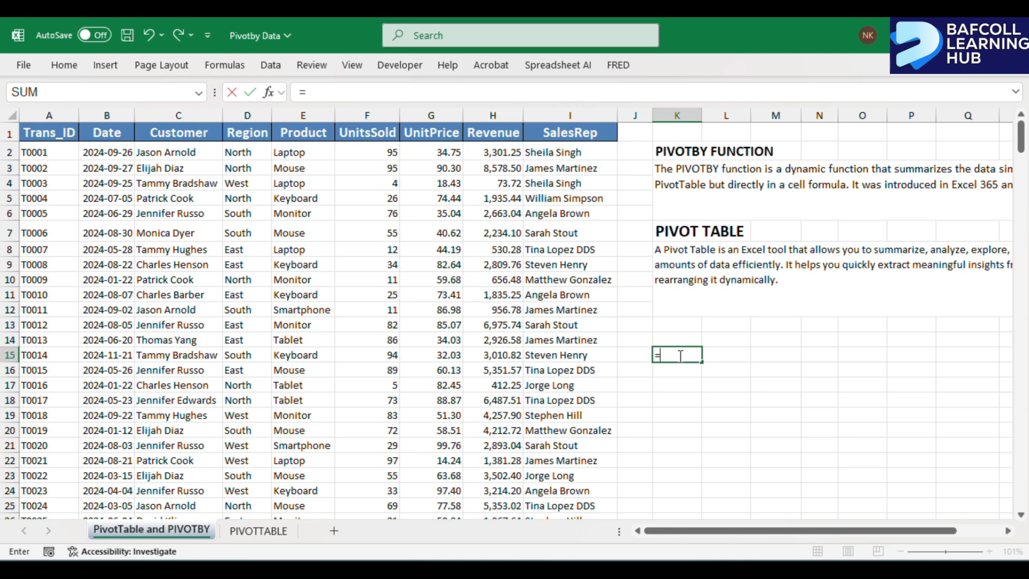
text(PIVOTBY)
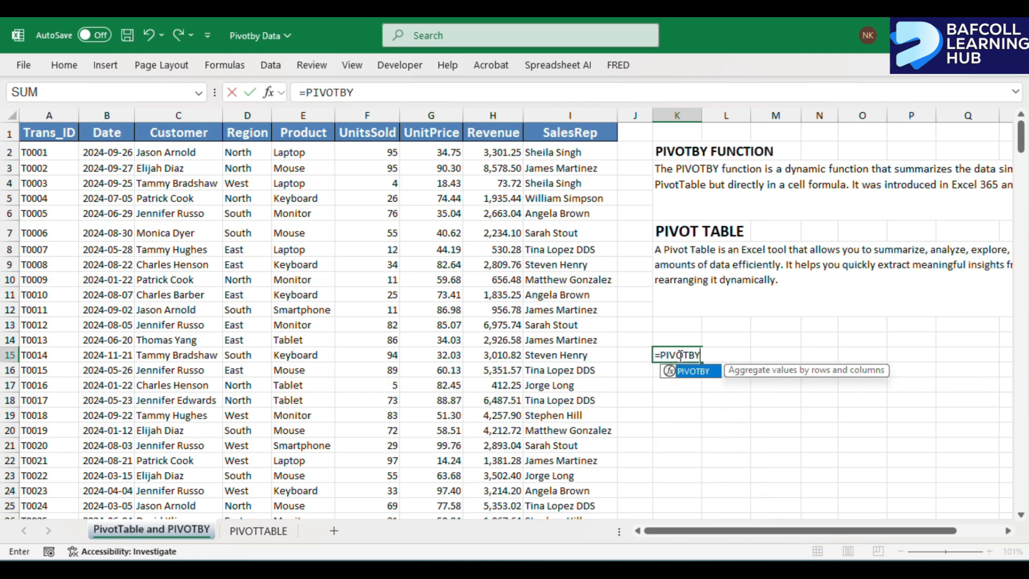
text(()
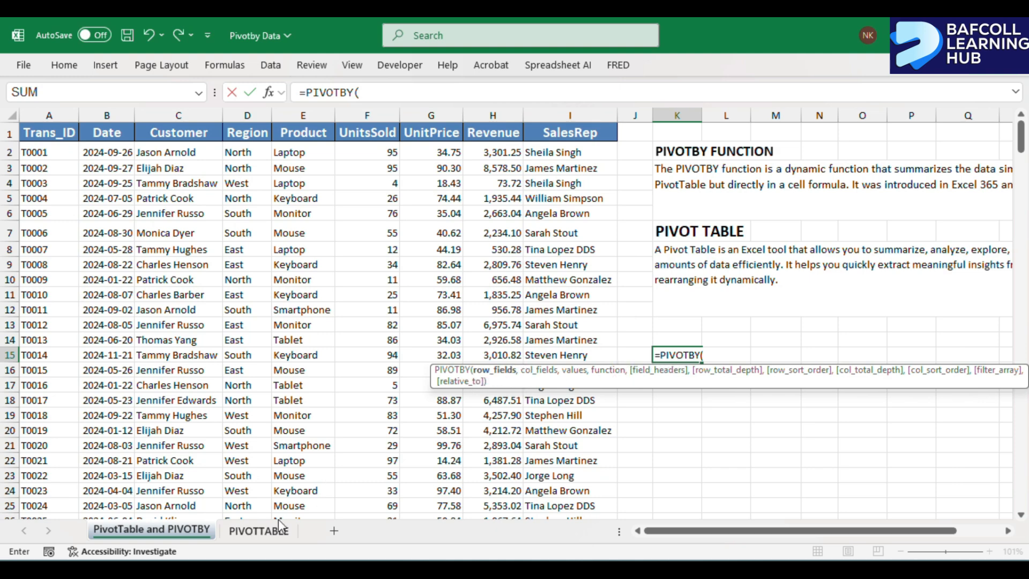
click(258, 530)
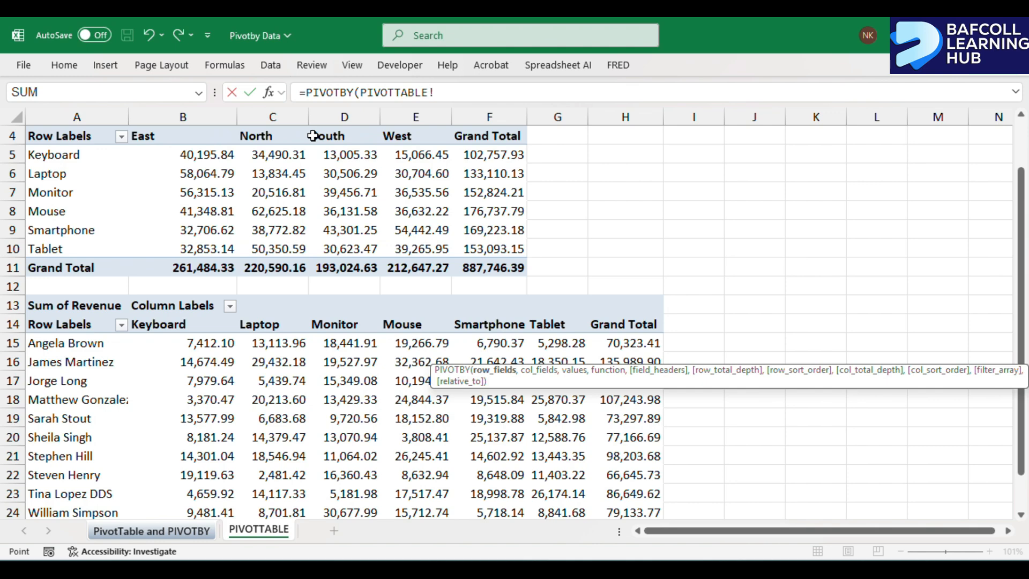
mouse_move(522, 569)
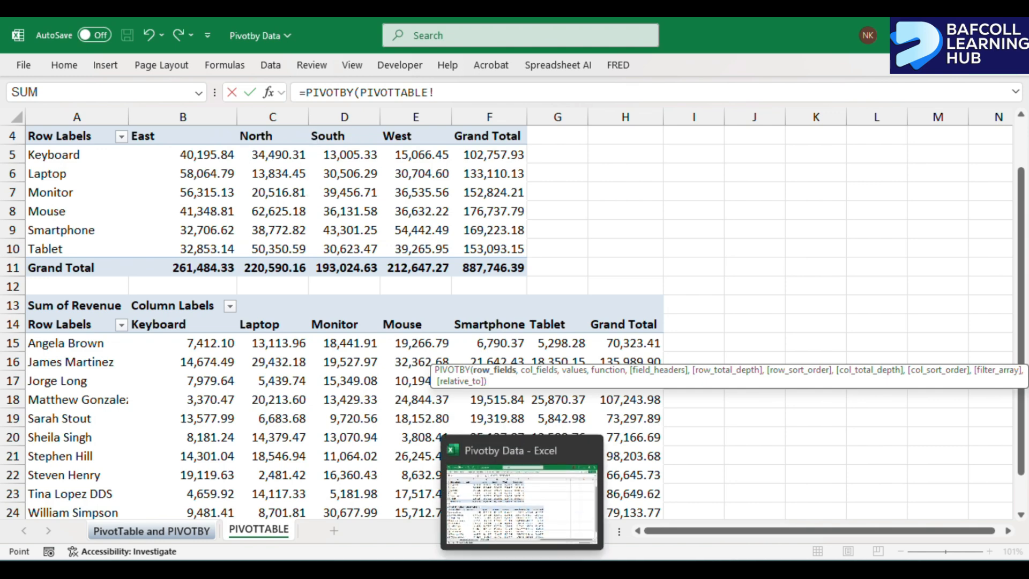
mouse_move(422, 569)
click(157, 533)
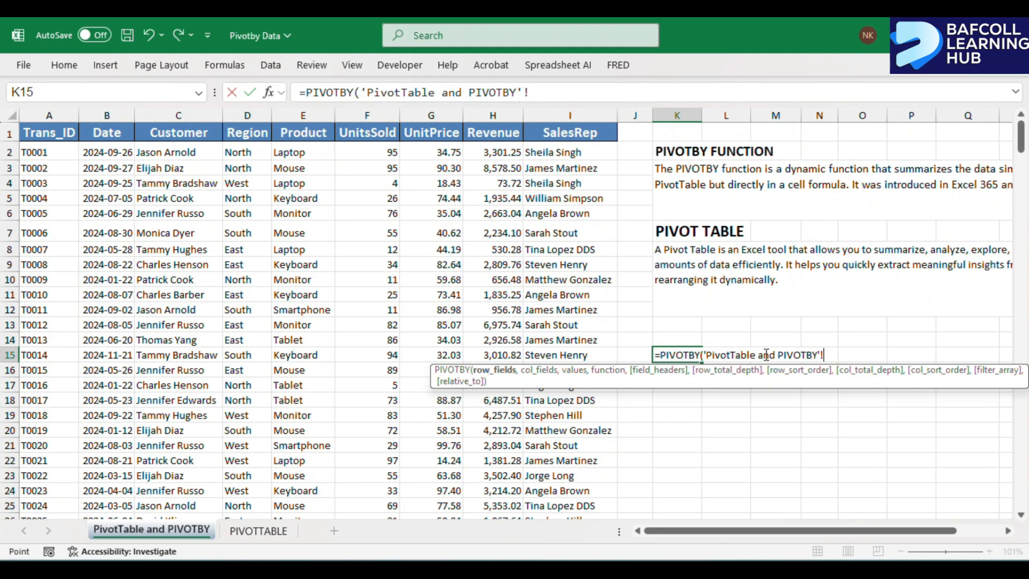
key(BackSpace)
key(BackSpace)
key(BackSpace)
key(BackSpace)
key(BackSpace)
key(BackSpace)
key(BackSpace)
key(BackSpace)
key(BackSpace)
key(BackSpace)
key(BackSpace)
key(BackSpace)
key(BackSpace)
key(BackSpace)
key(BackSpace)
key(BackSpace)
key(BackSpace)
key(BackSpace)
key(BackSpace)
key(BackSpace)
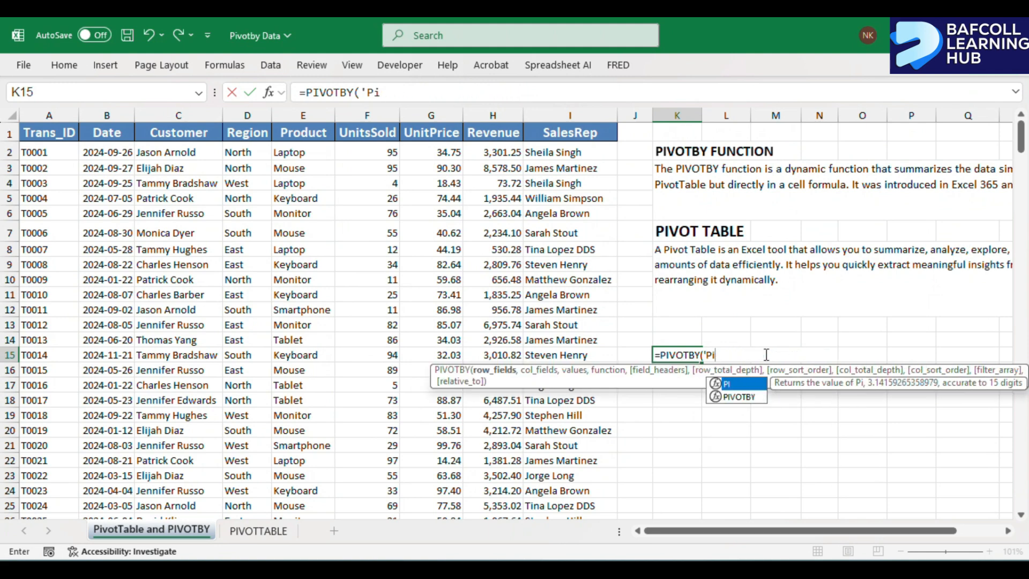
key(BackSpace)
key(BackSpace)
key(BackSpace)
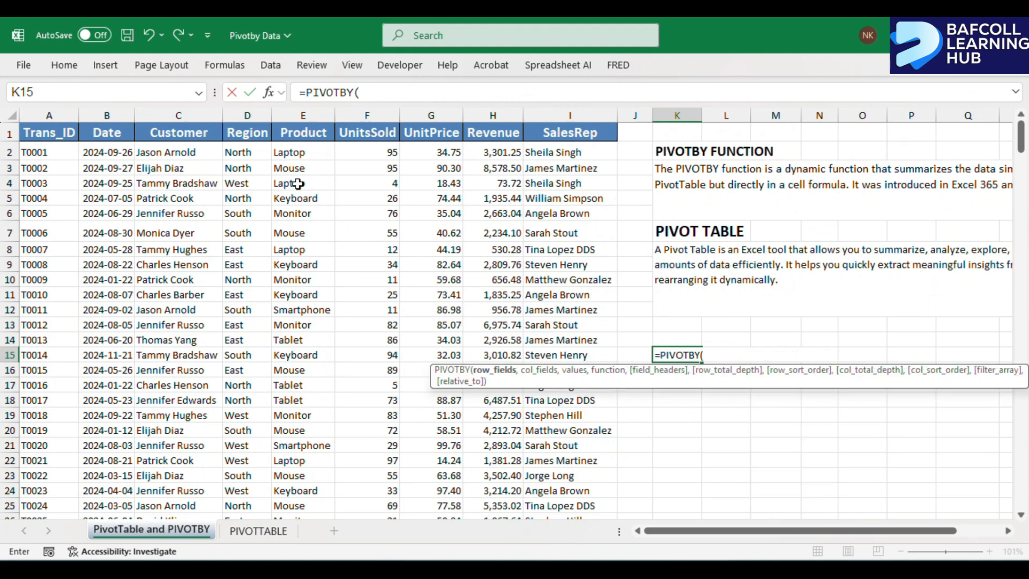
- Set the PIVOTBY row fields to the Region data D2:D301 and the column fields to the Product data E2:E301
click(243, 152)
key(ctrl+shift+Down)
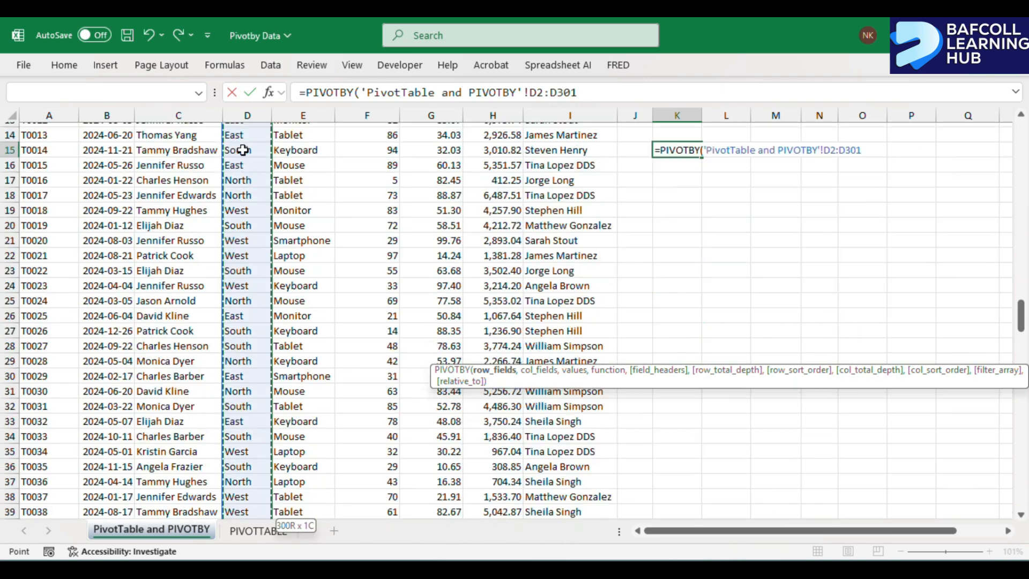
text(,)
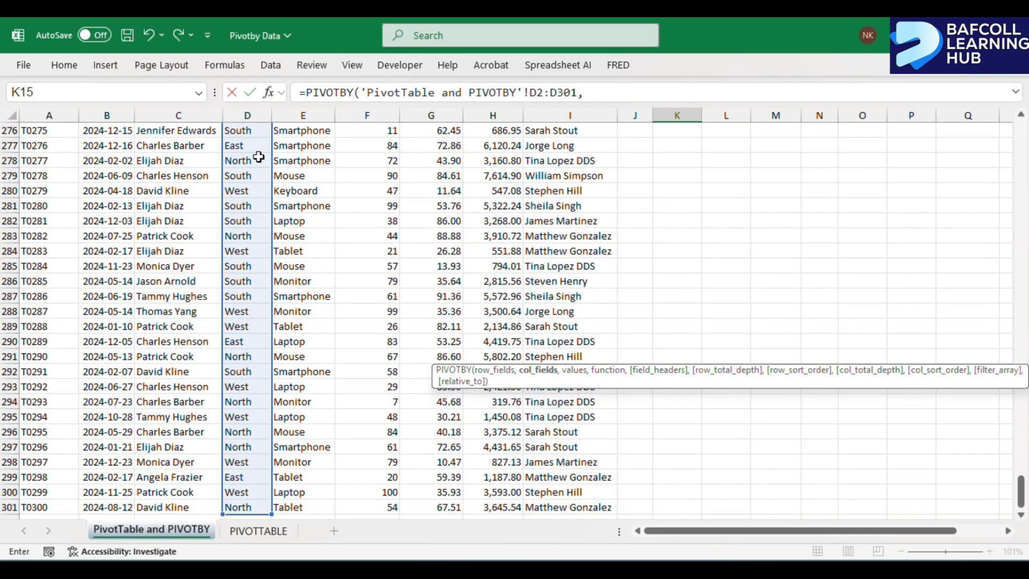
click(294, 509)
key(ctrl+shift+Up)
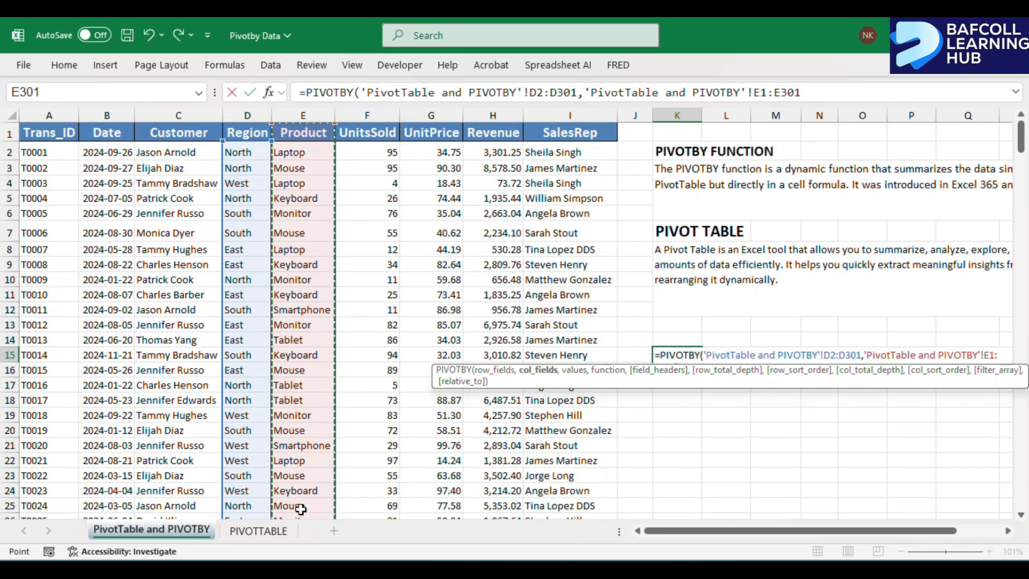
key(shift+Down)
text(,)
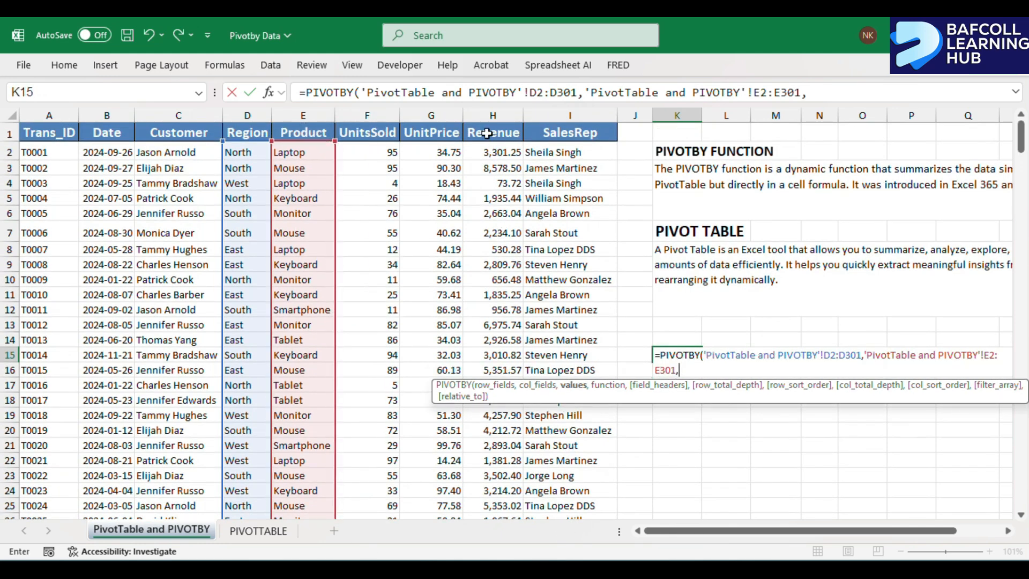
- Complete the PIVOTBY formula with the Revenue data H2:H301 as values and cell J289 as the function argument
click(494, 154)
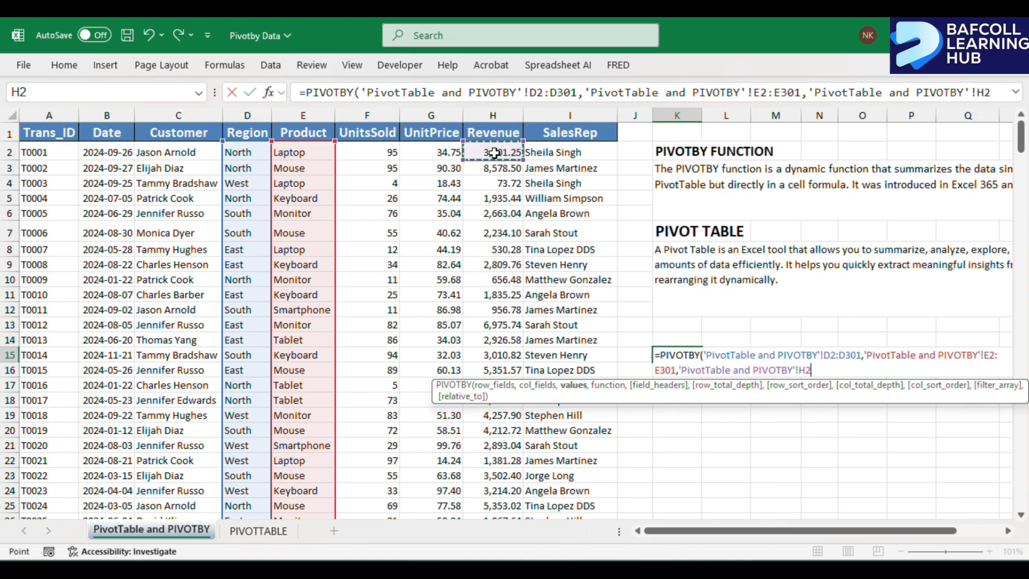
key(ctrl+shift+Down)
text(,)
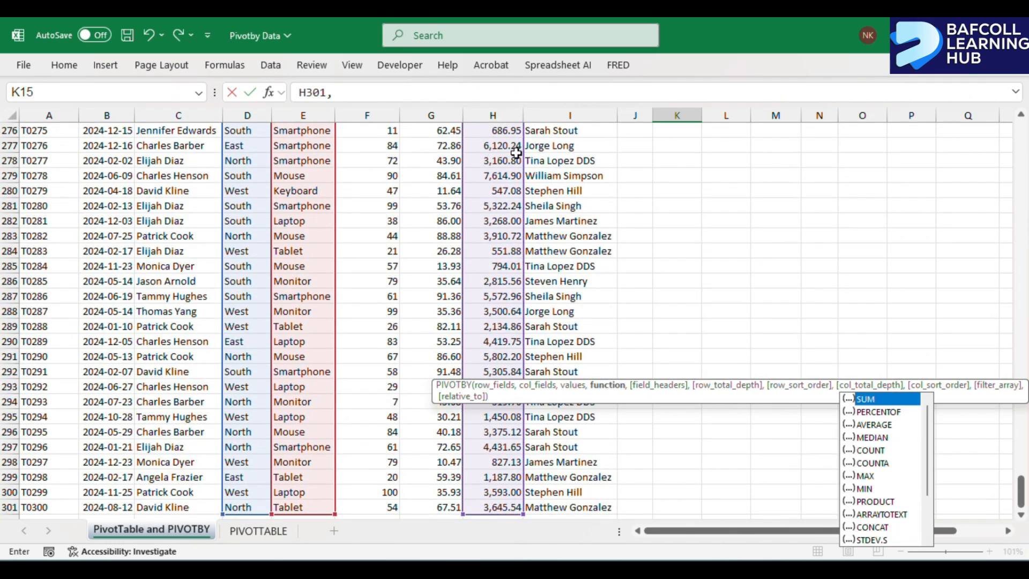
click(631, 324)
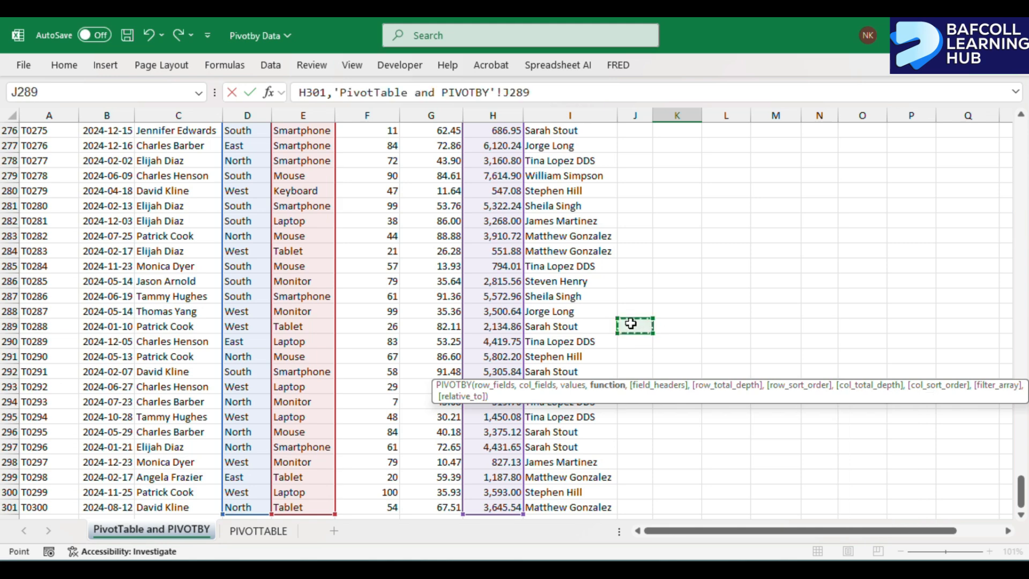
key(ctrl+Return)
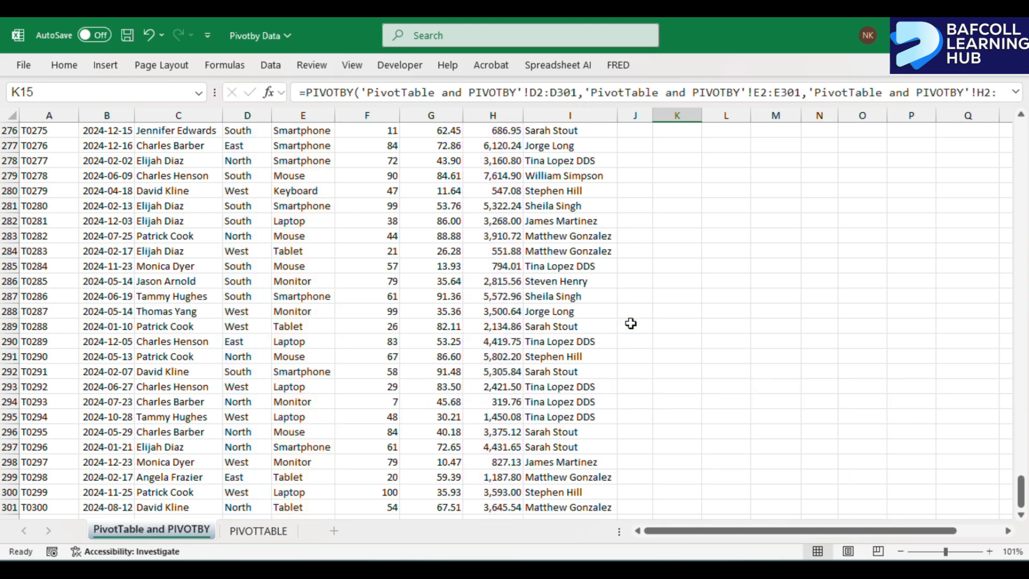
- Commit the PIVOTBY formula in cell K15, reopen it and remove its values and function arguments
key(Return)
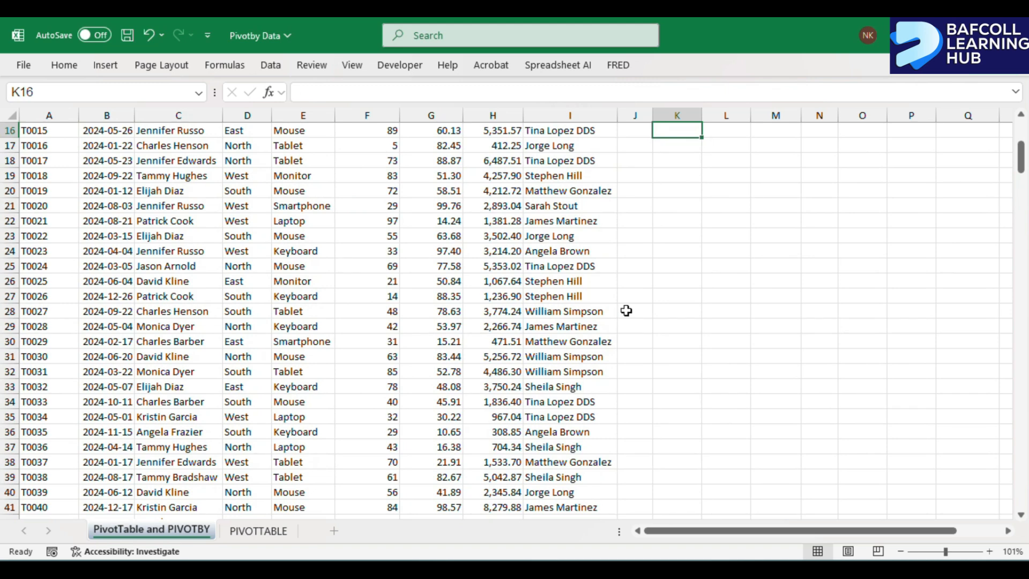
scroll(627, 300, up, 4)
click(681, 318)
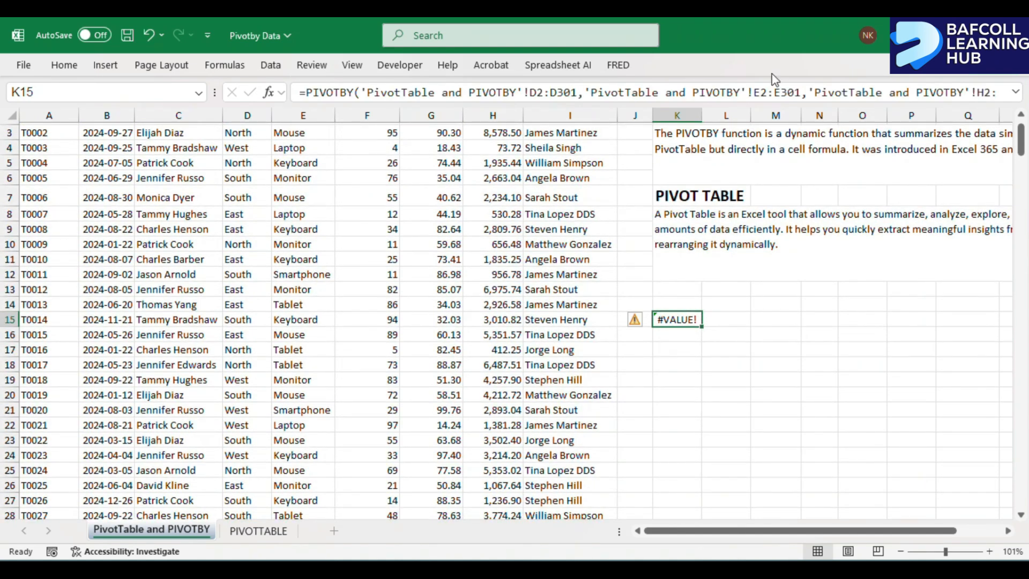
click(1016, 91)
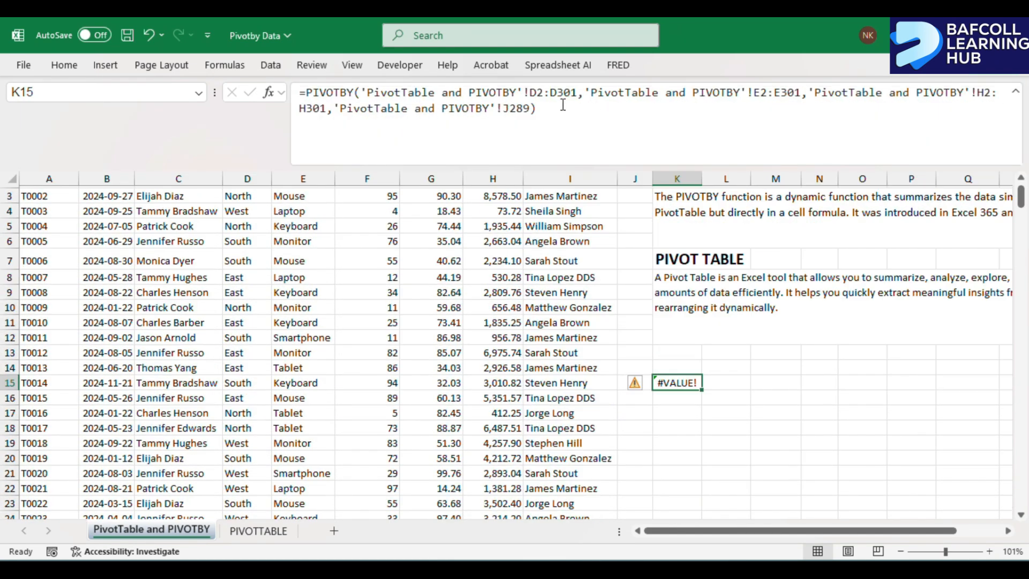
drag(559, 114, 806, 91)
key(BackSpace)
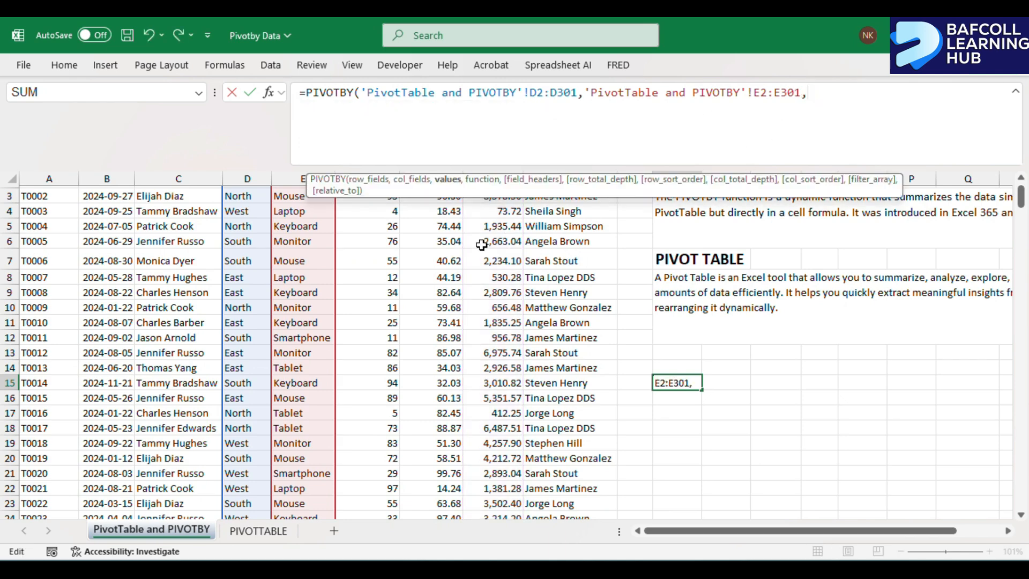
- Set the values argument of the K15 PIVOTBY formula to the UnitPrice data G2:G301
scroll(375, 225, up, 1)
click(442, 219)
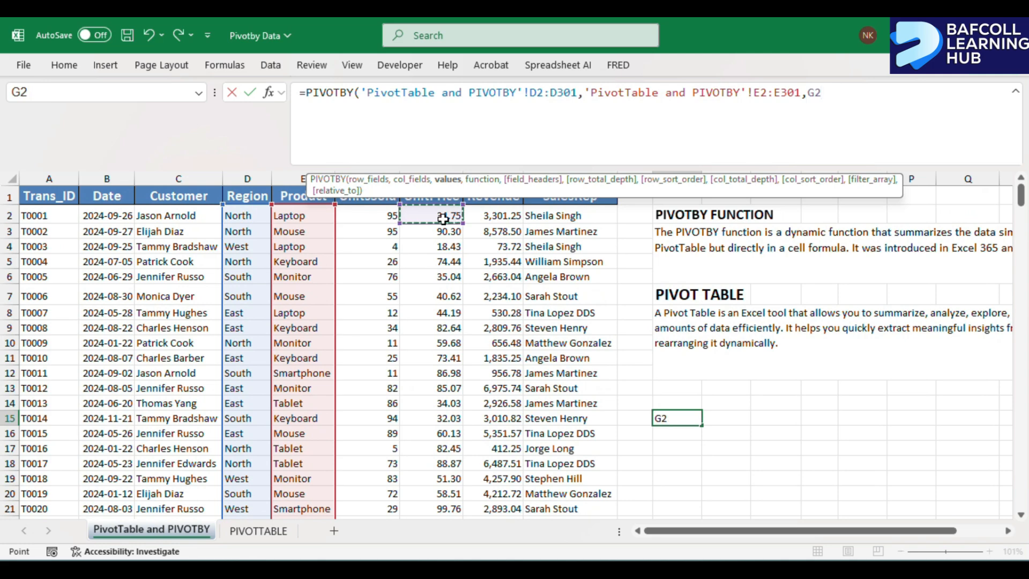
key(ctrl+shift+Left)
key(Right)
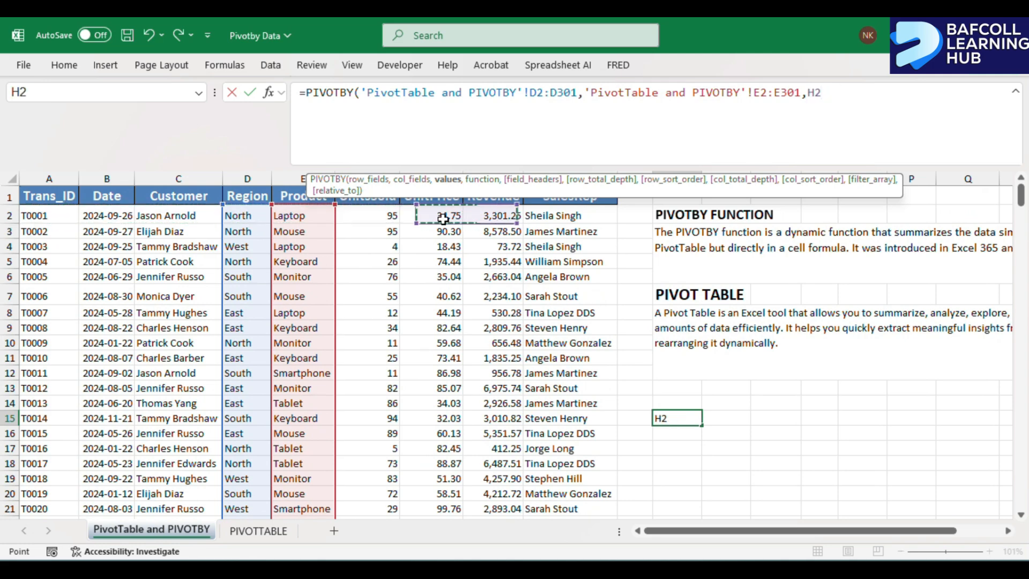
key(Left)
key(ctrl+shift+Down)
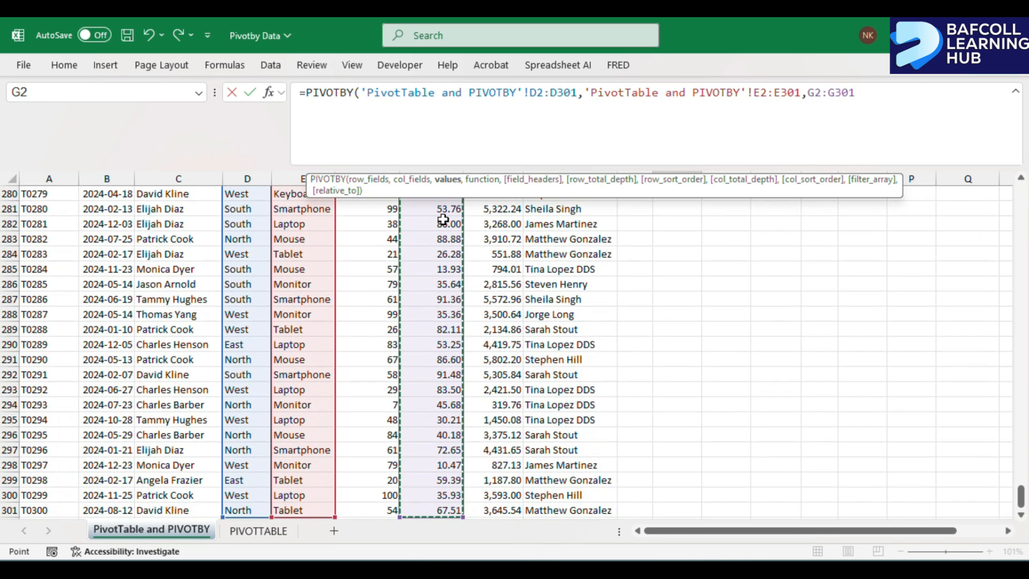
text(,)
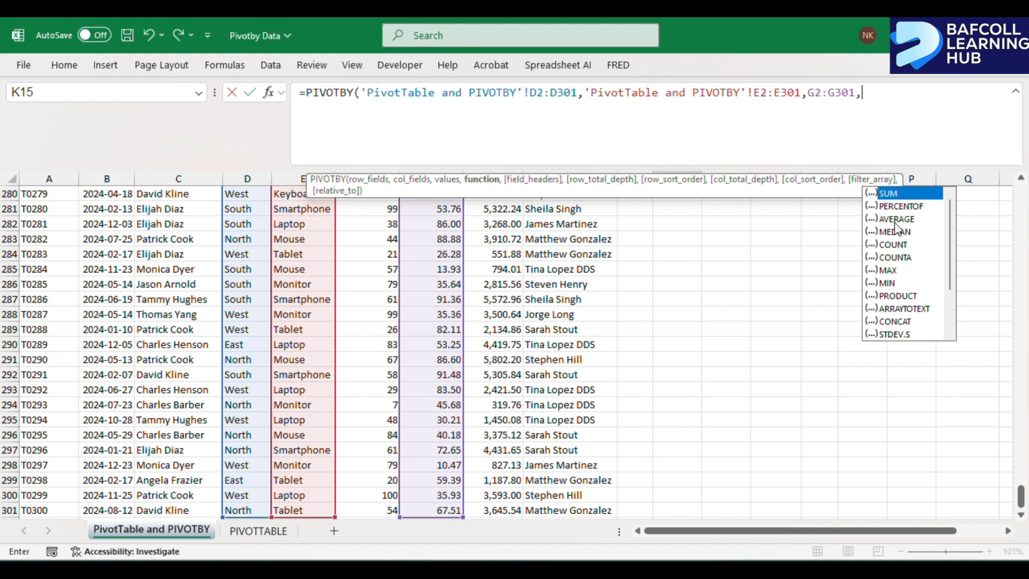
- Choose SUM as the function argument and enter the completed PIVOTBY formula in cell K15
scroll(906, 267, down, 1)
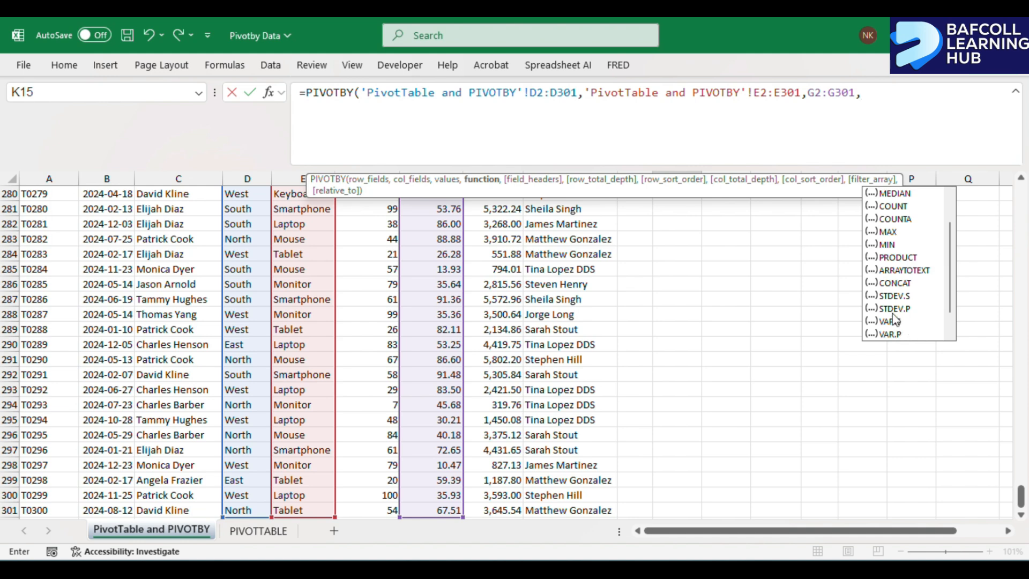
scroll(895, 316, up, 1)
double_click(889, 194)
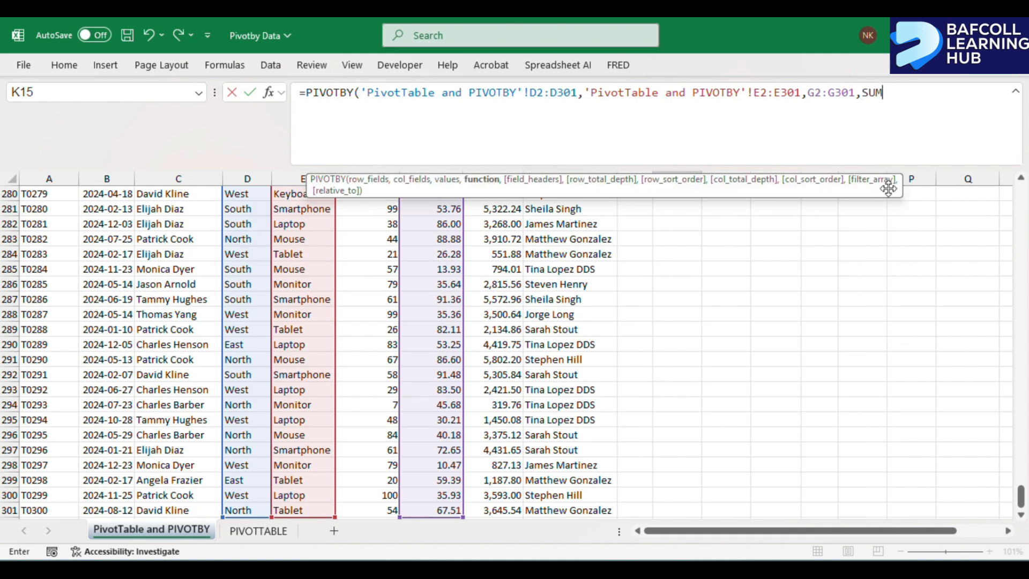
text())
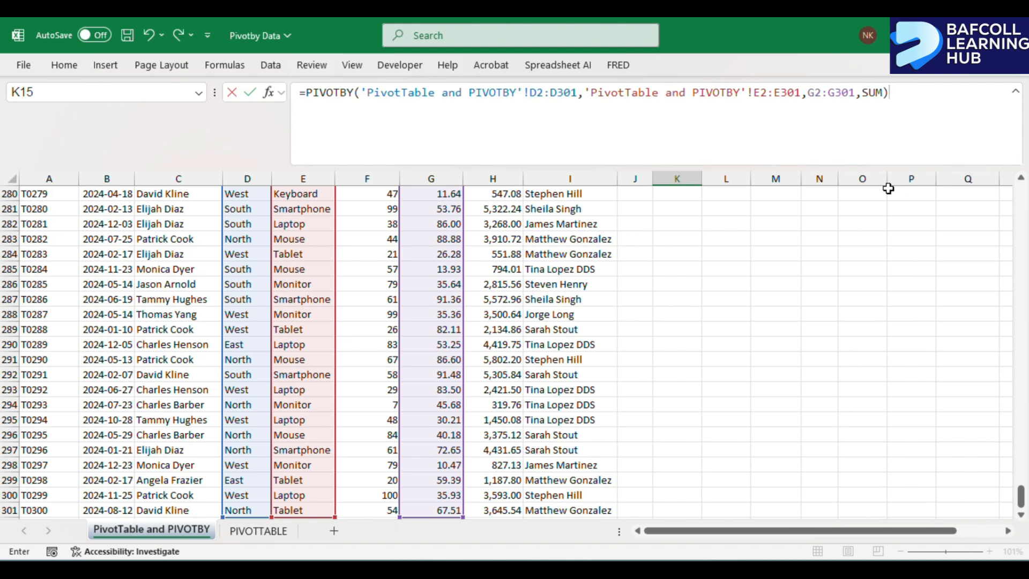
key(Return)
- Compare the K15 PIVOTBY summary with the product-by-region PivotTable on the PIVOTTABLE sheet
scroll(774, 306, up, 2)
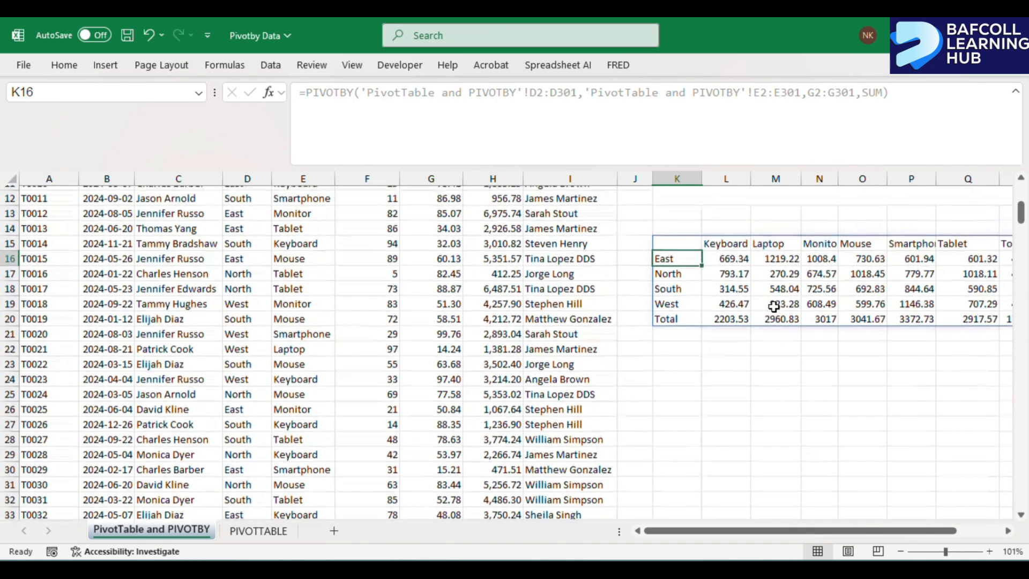
scroll(774, 306, right, 4)
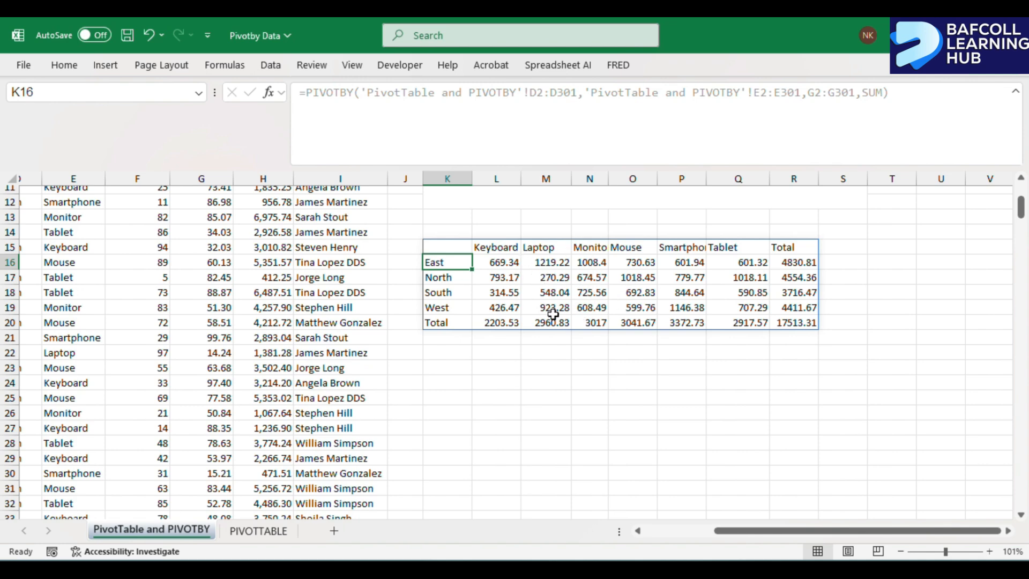
click(258, 531)
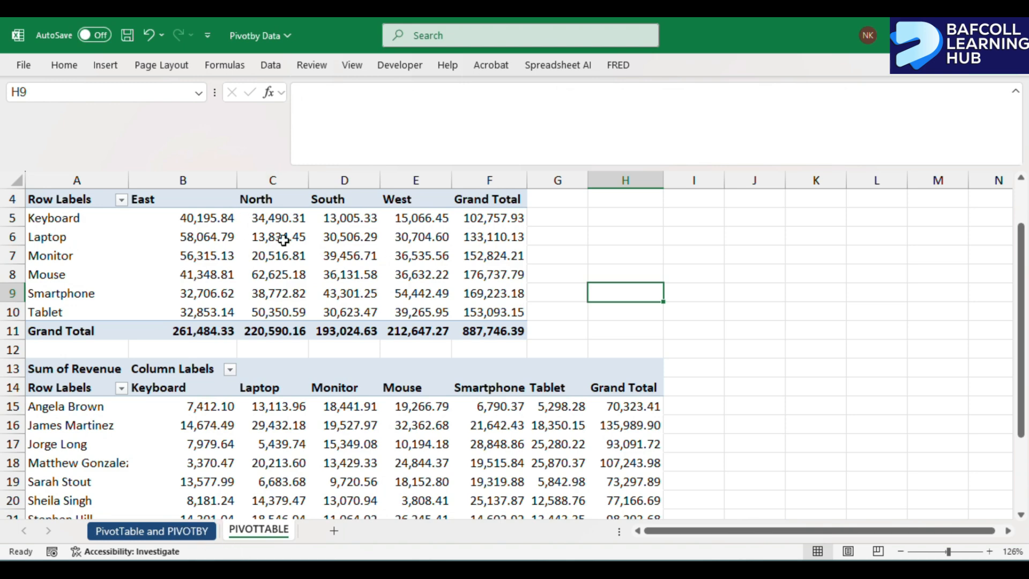
click(185, 532)
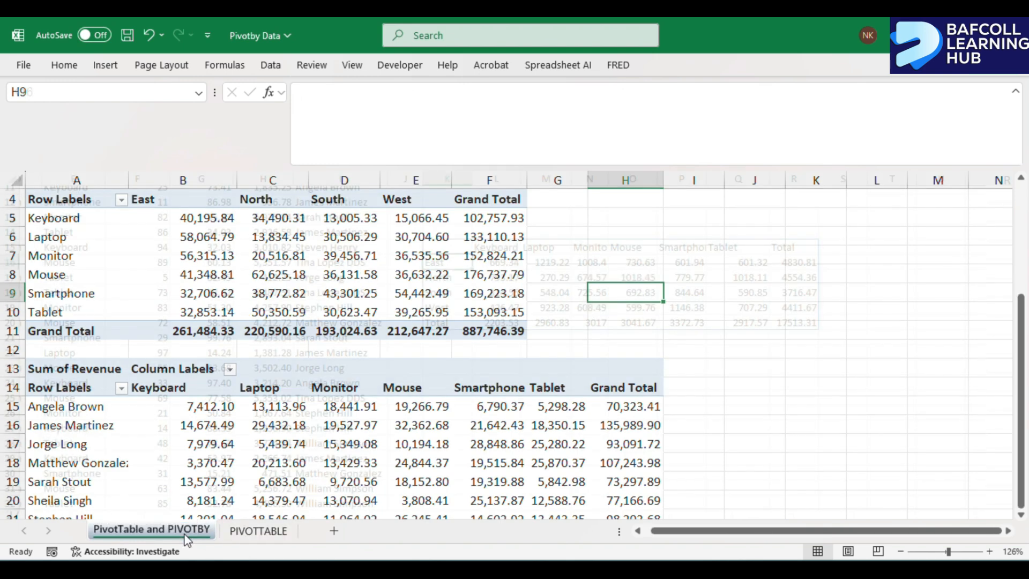
- Start a second PIVOTBY formula in cell K22 with the Product data E2:E301 as row fields
click(452, 352)
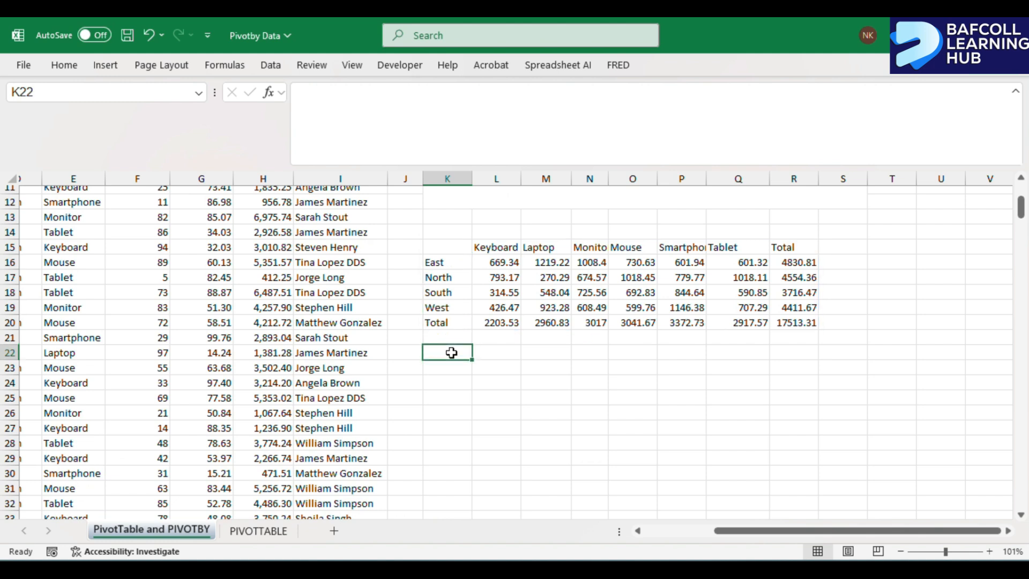
text(=)
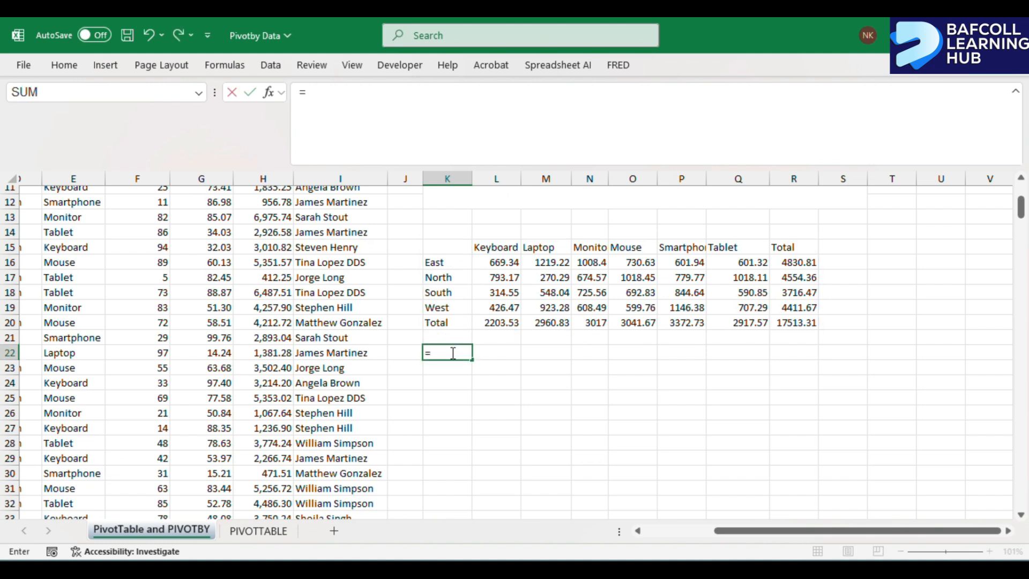
text(PIVOT)
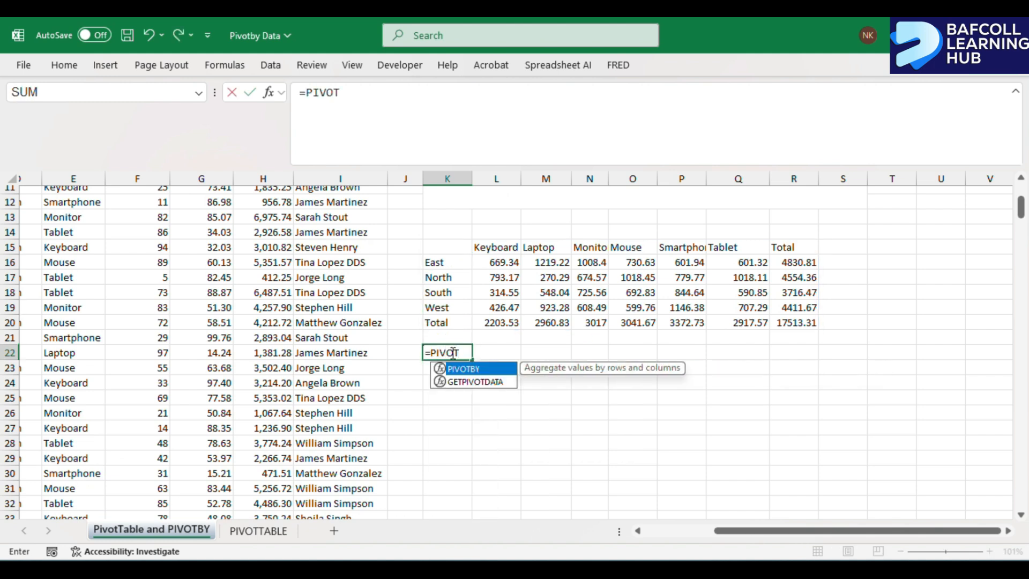
text(BY()
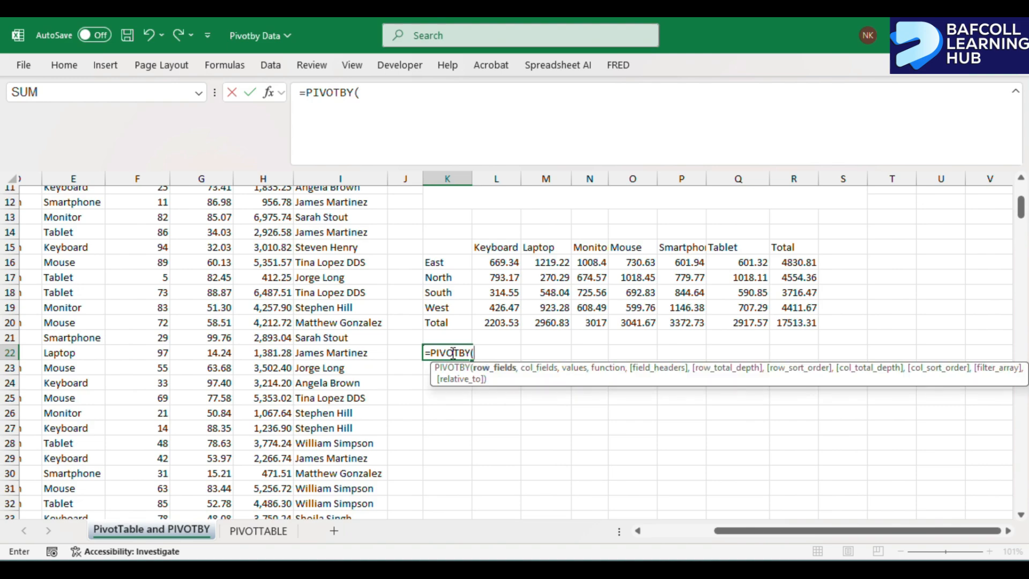
scroll(153, 371, left, 3)
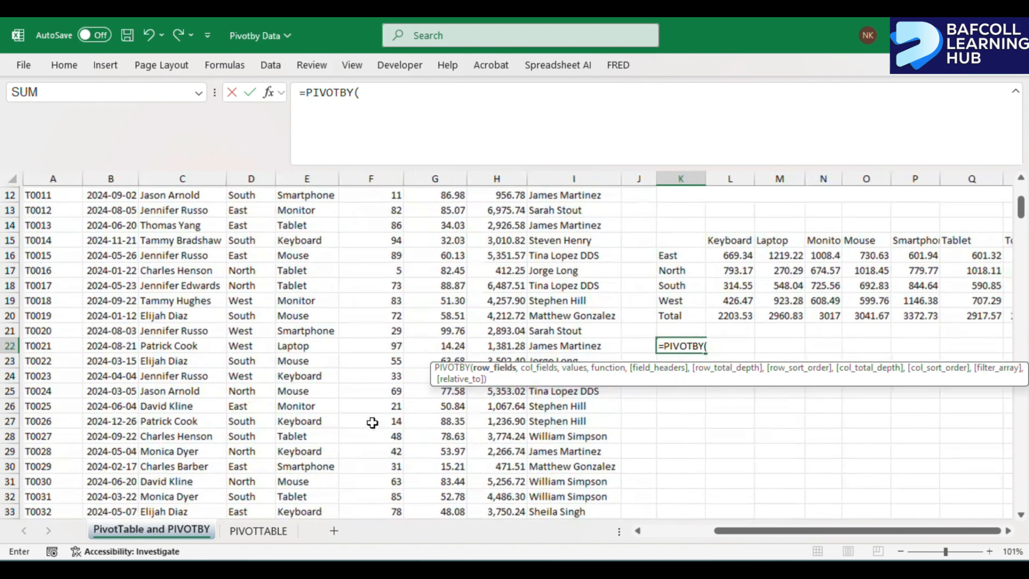
scroll(275, 300, up, 4)
click(322, 209)
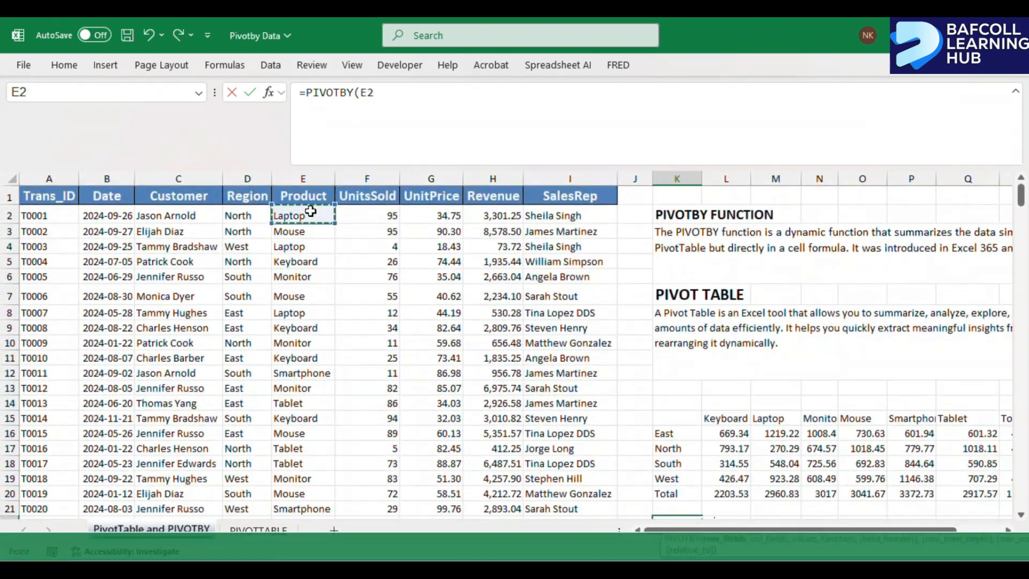
key(ctrl+shift+Down)
text(,)
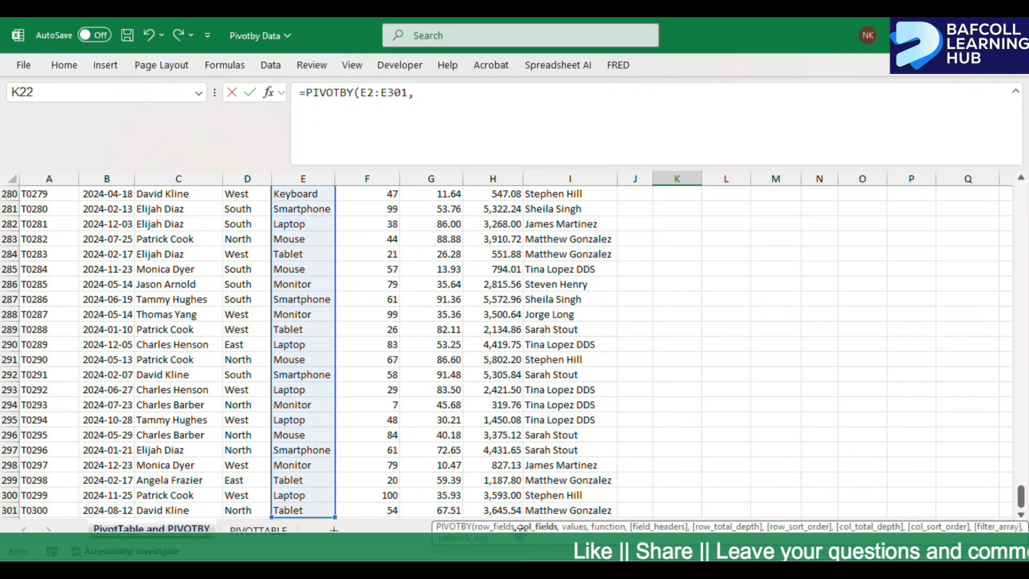
- Set the column fields of the K22 PIVOTBY formula to the Region data D2:D301
click(243, 510)
key(ctrl+shift+Up)
key(shift+Down)
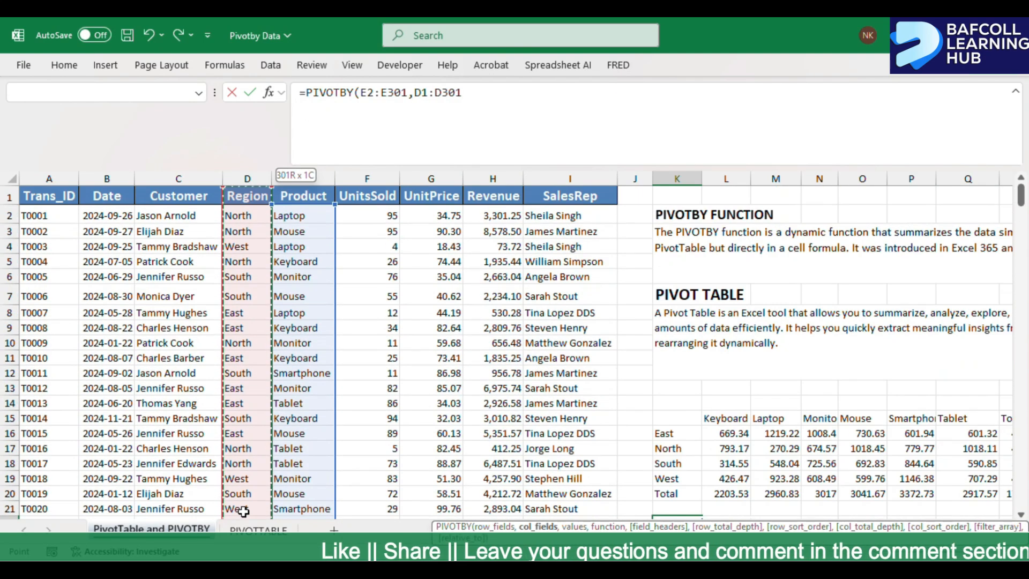
text(,)
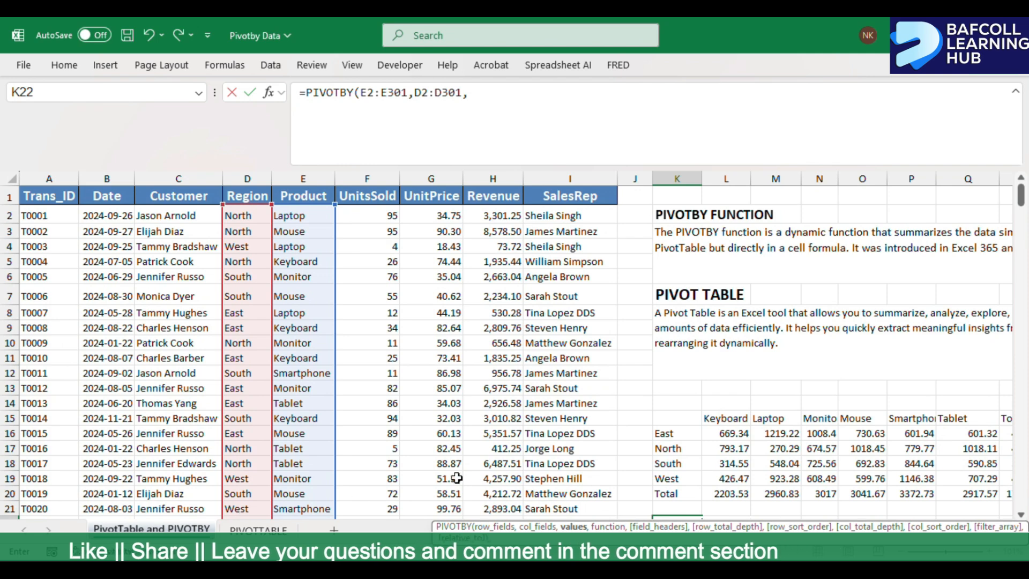
- Complete the K22 PIVOTBY formula with the Revenue data H2:H301 as values and SUM as the function
click(494, 219)
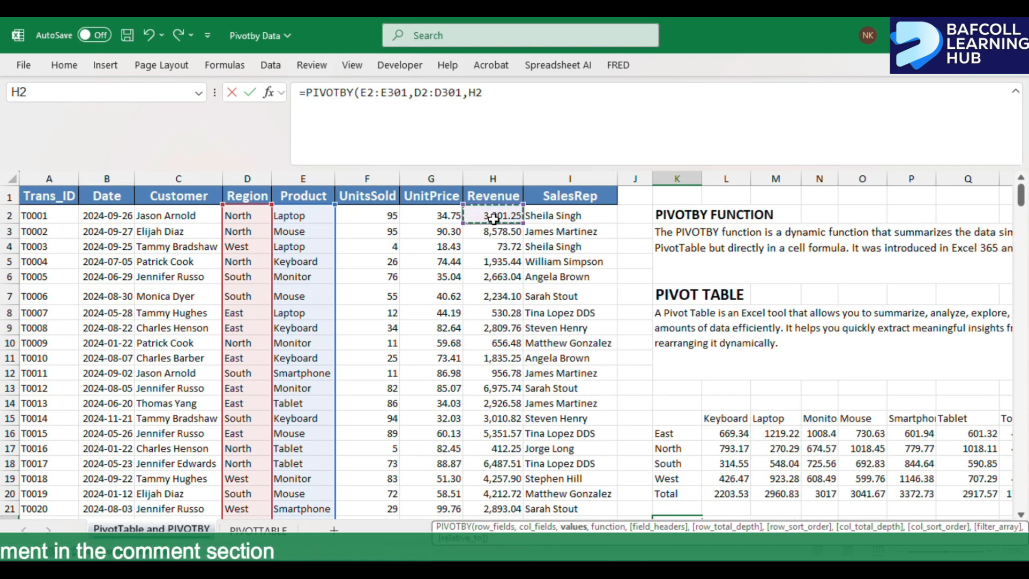
key(ctrl+shift+Down)
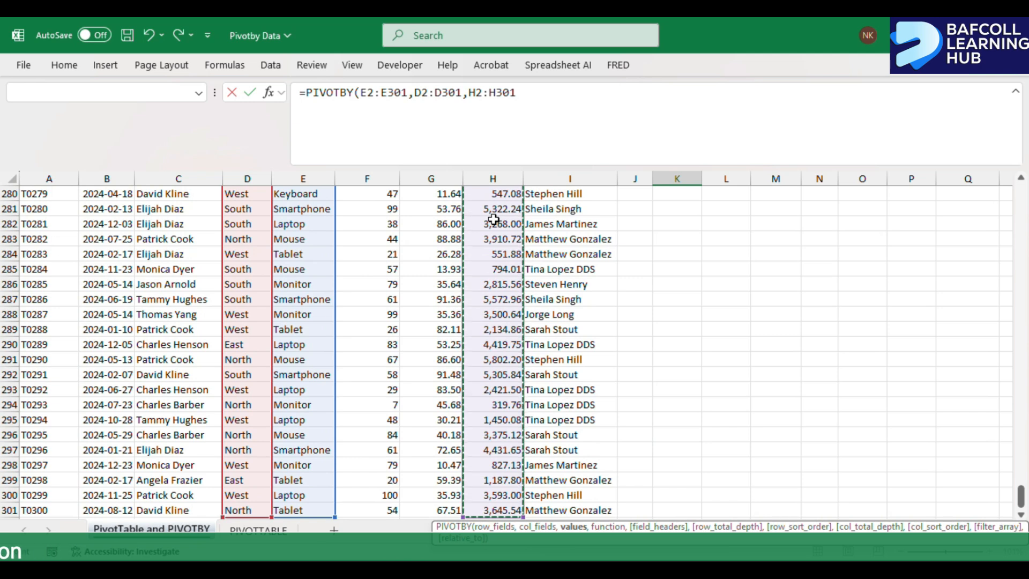
text(,)
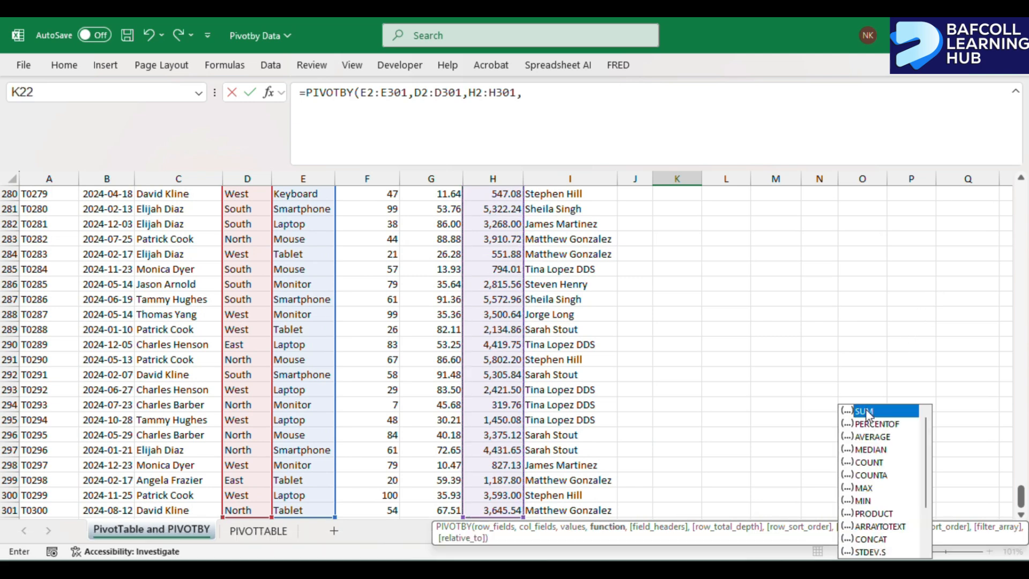
double_click(842, 411)
text())
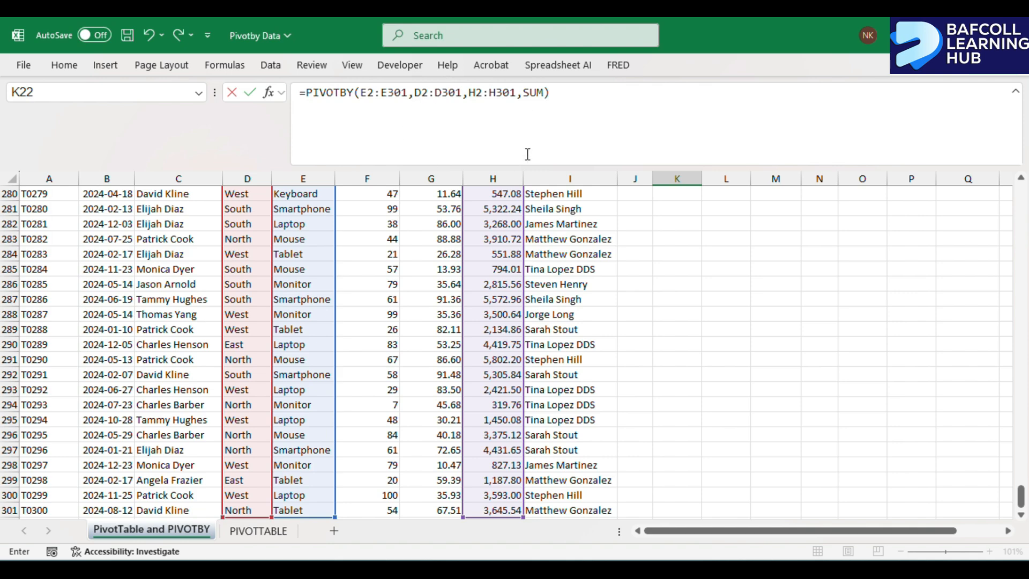
key(Return)
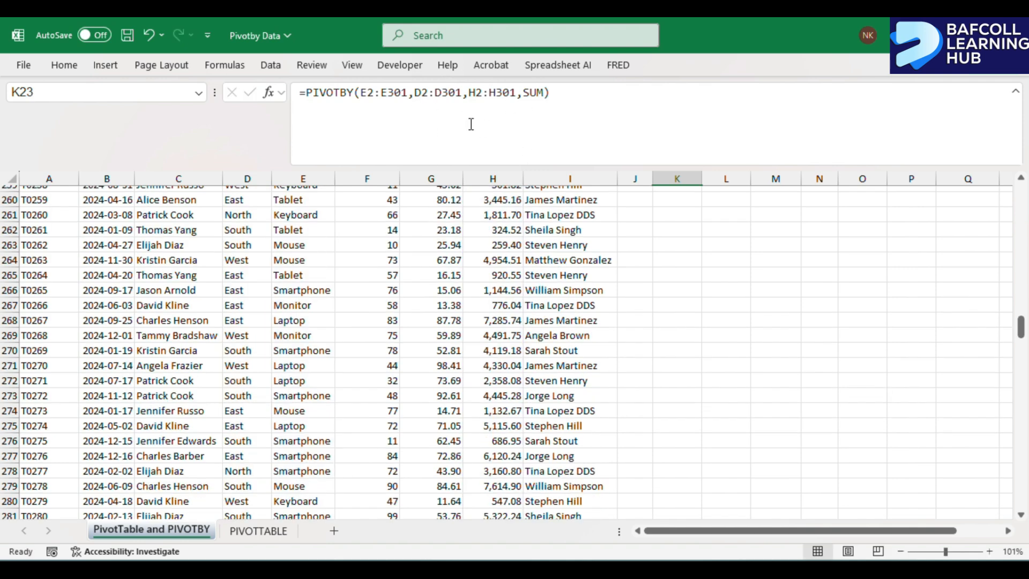
scroll(783, 351, up, 1)
scroll(783, 351, up, 3)
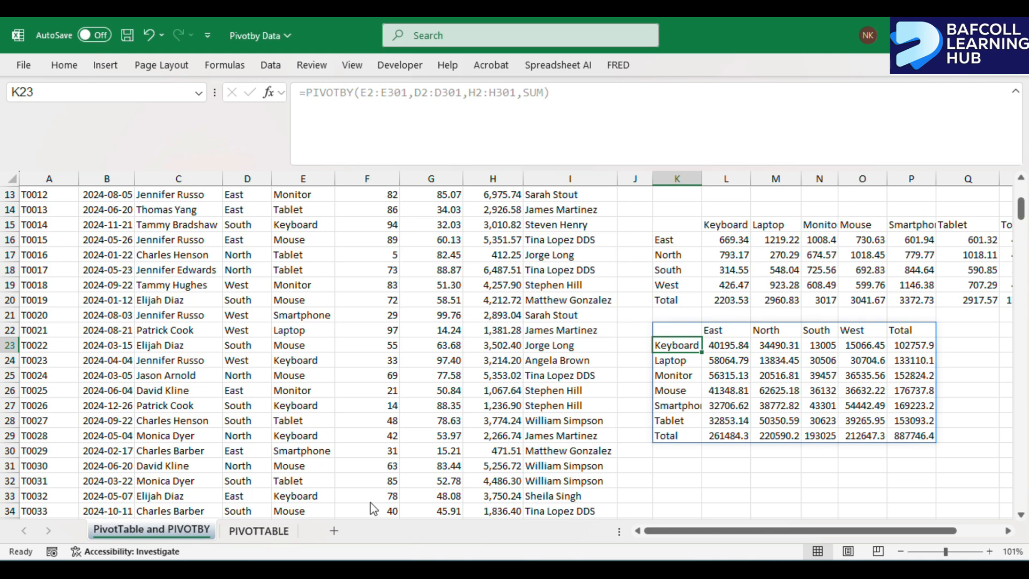
- Copy the product-by-region PivotTable A4:F11 from the PIVOTTABLE sheet to cell K31 on the PivotTable and PIVOTBY sheet
click(238, 532)
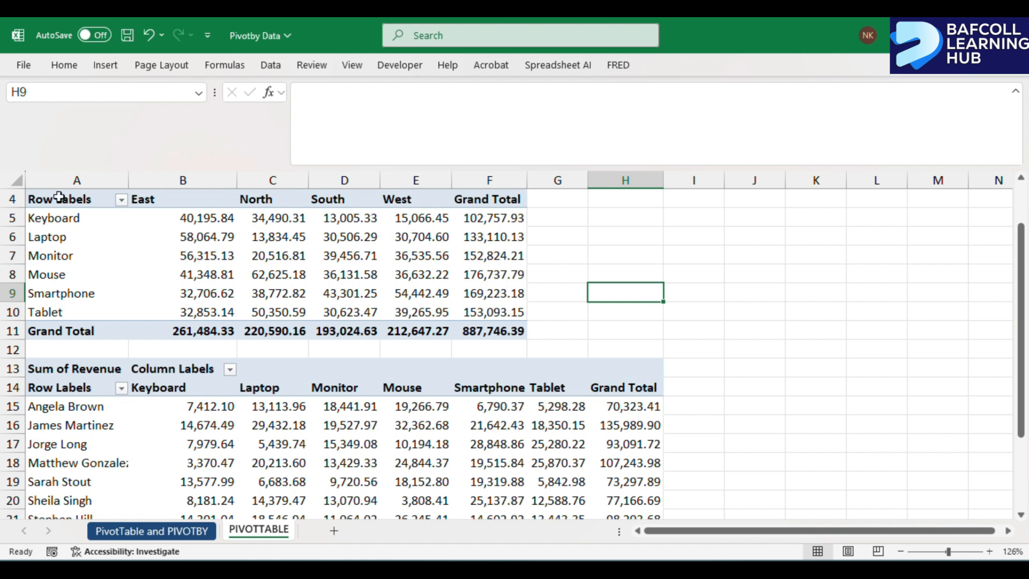
drag(58, 199, 498, 332)
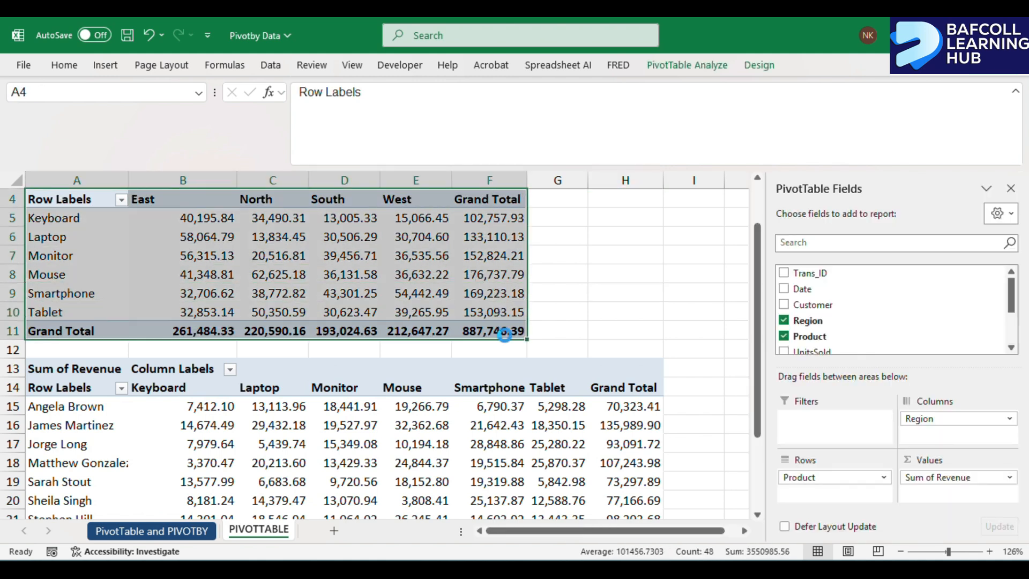
key(ctrl+c)
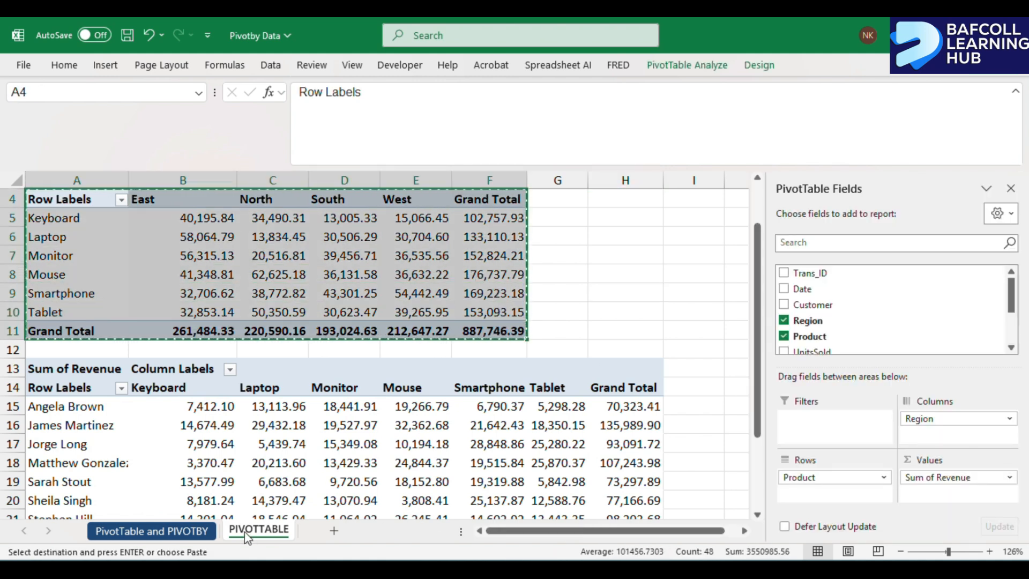
click(1016, 91)
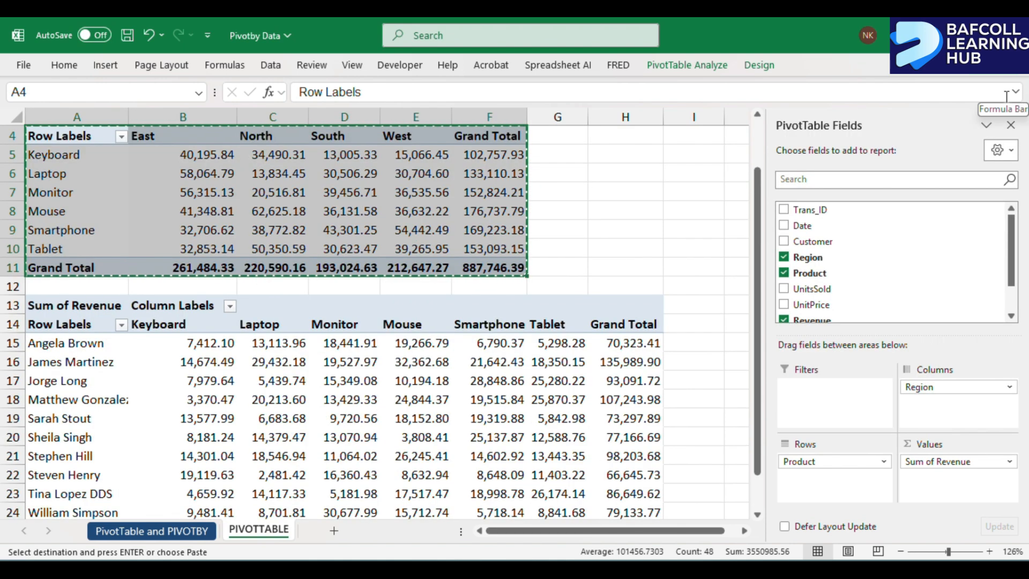
click(1011, 125)
click(166, 538)
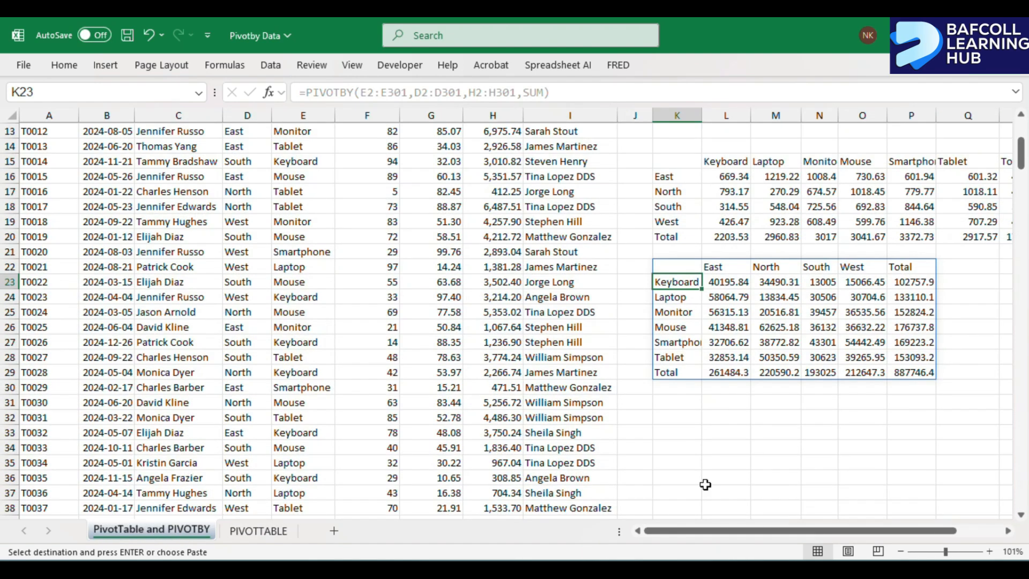
click(676, 406)
key(Return)
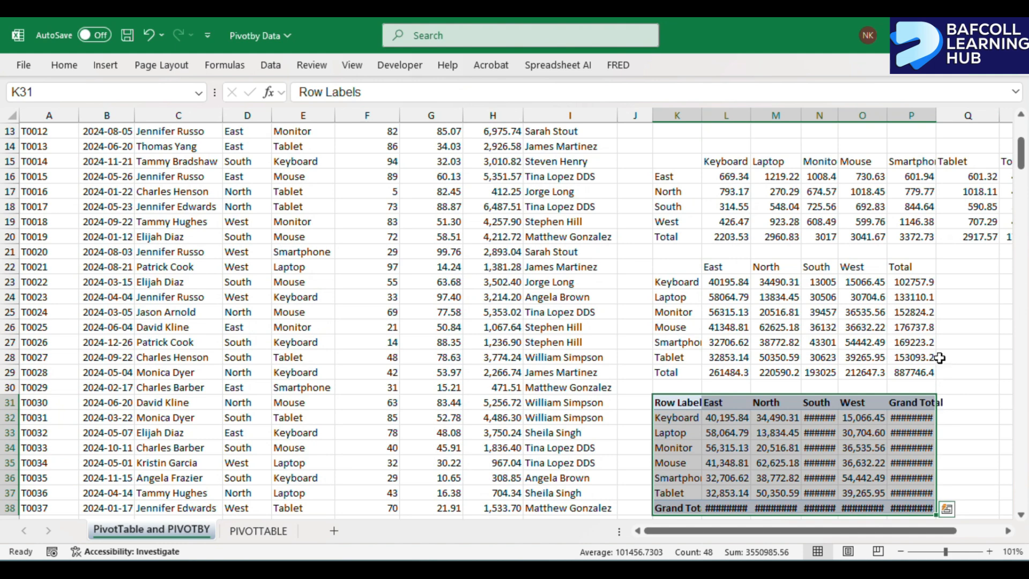
- Fit the widths of columns P and N to their contents so the pasted summary figures can be read
double_click(936, 117)
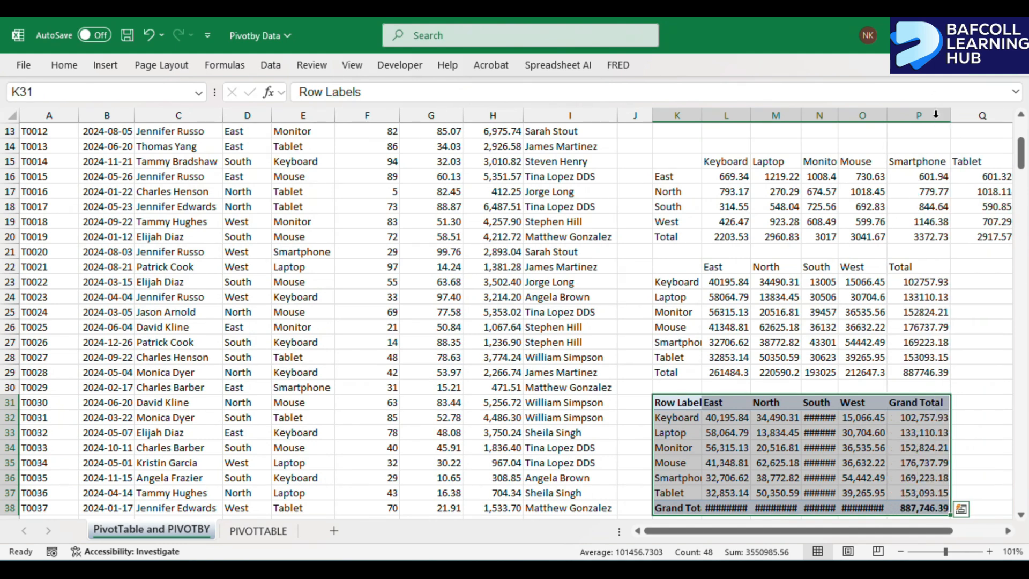
double_click(839, 115)
drag(801, 111, 803, 110)
- Format the PIVOTBY results in L23:P29 as numbers with thousands separators and two decimals
click(726, 282)
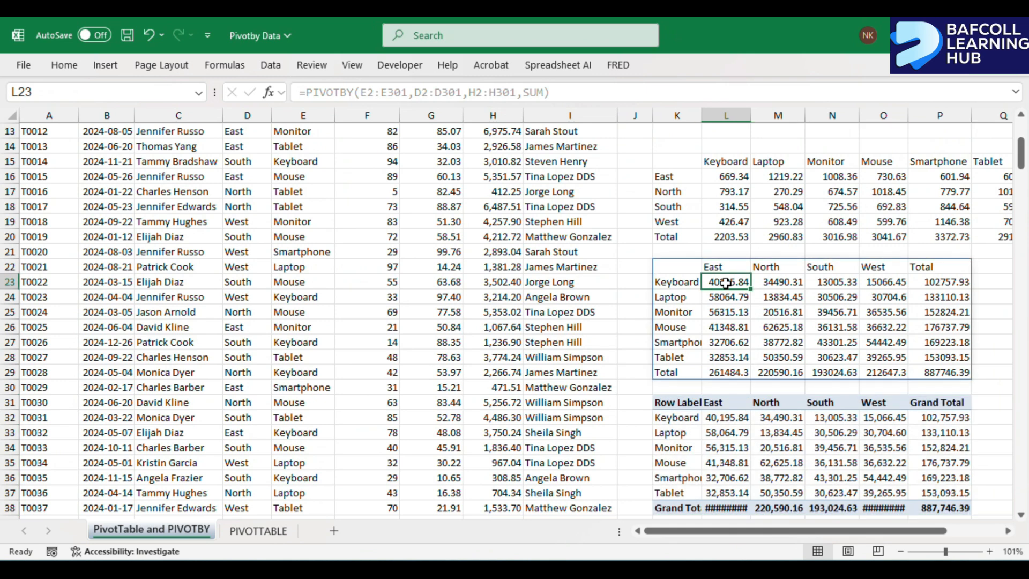
drag(729, 283, 932, 367)
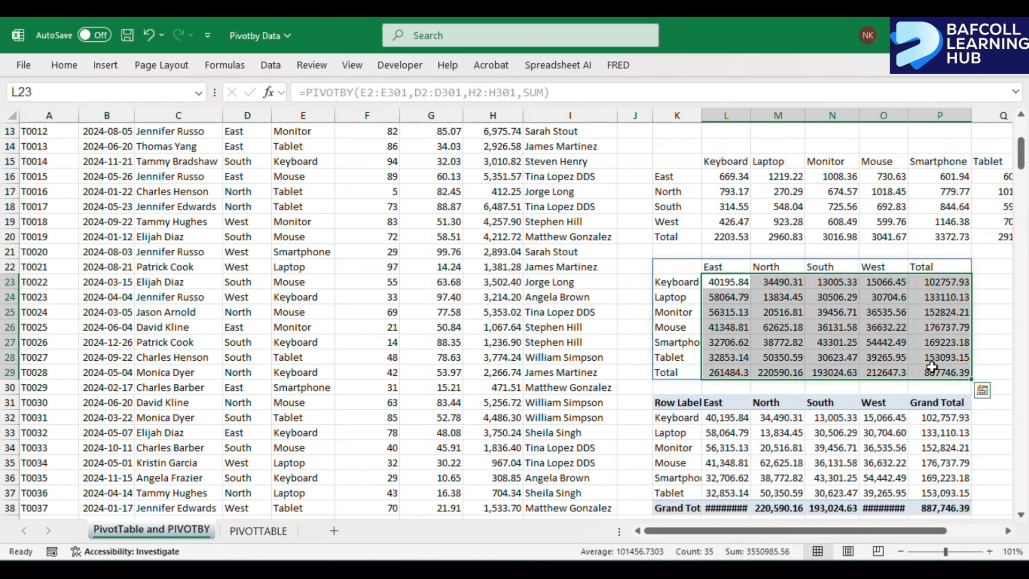
key(ctrl+shift+1)
click(774, 316)
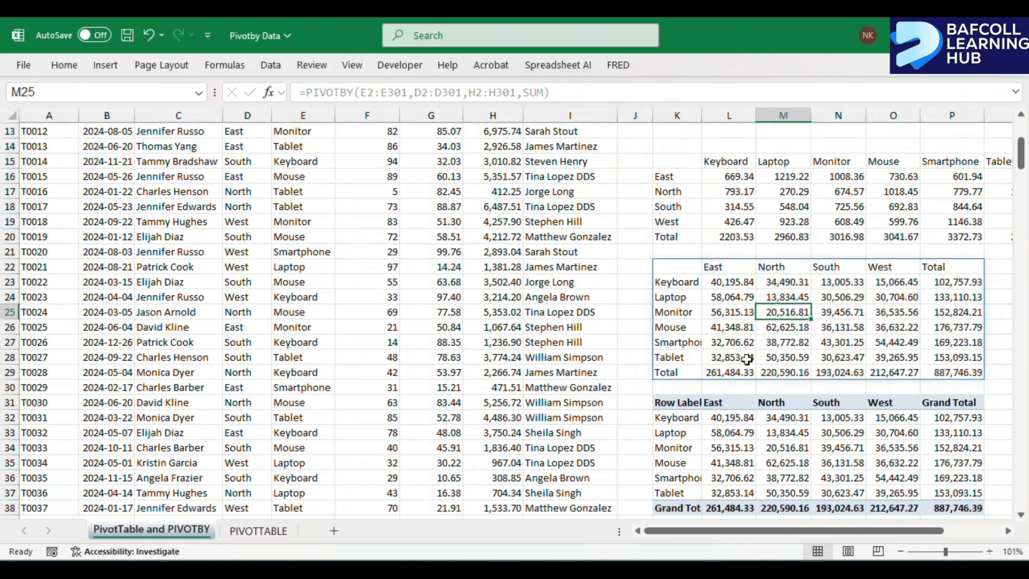
- Compare the East keyboard revenue in L23 and L32, and review the source summary on the PIVOTTABLE sheet
click(730, 284)
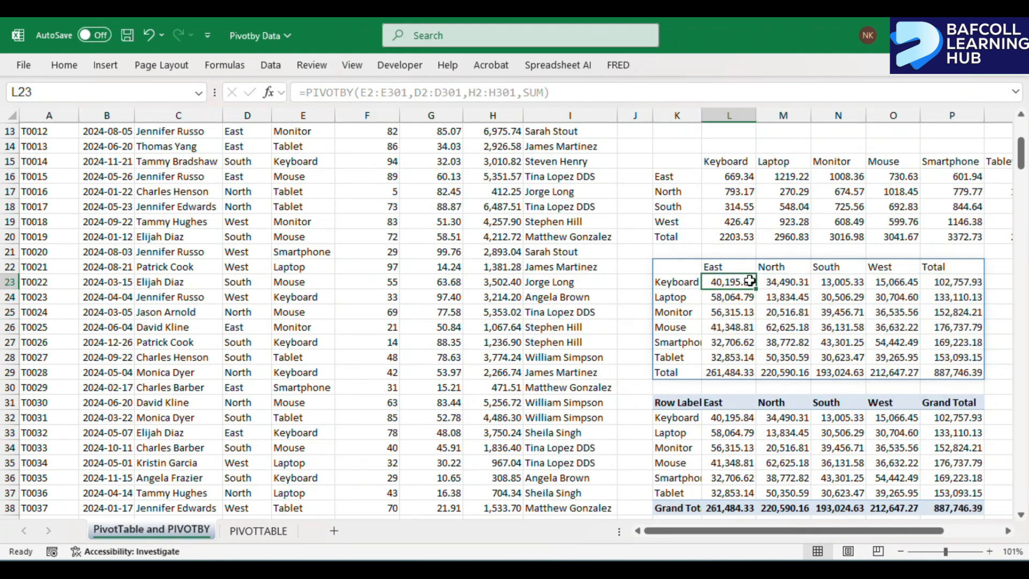
click(743, 416)
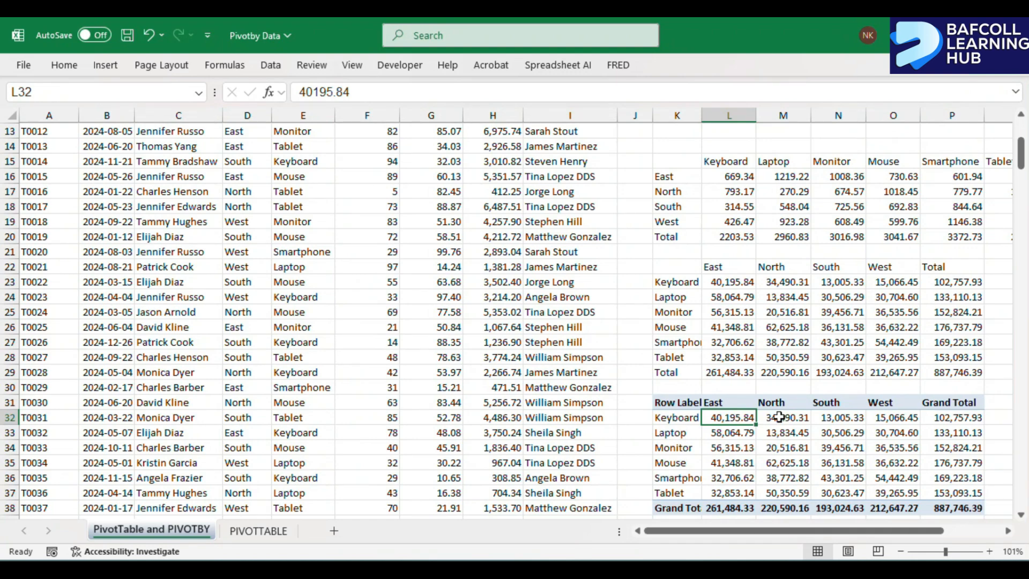
click(267, 532)
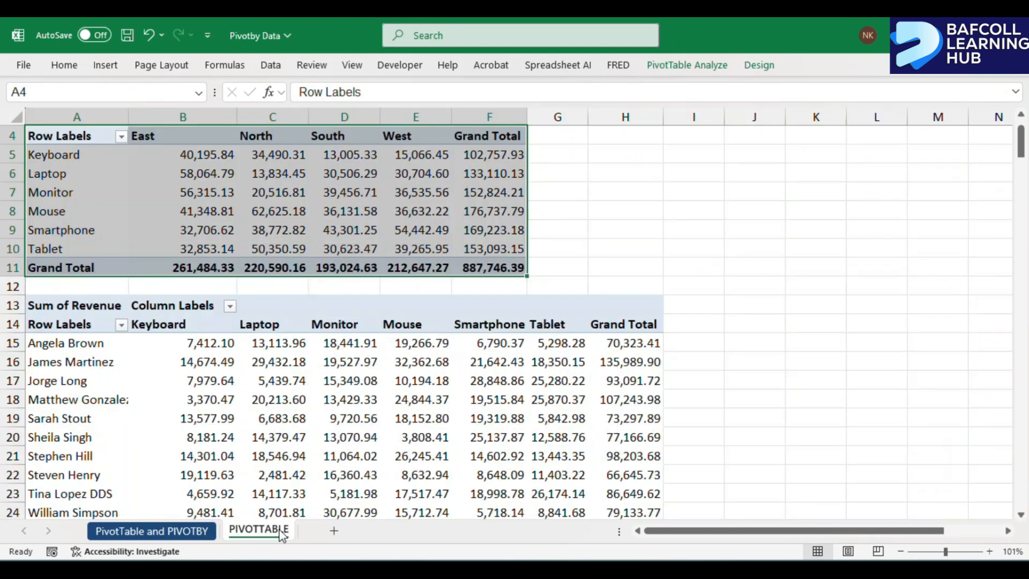
scroll(175, 364, up, 1)
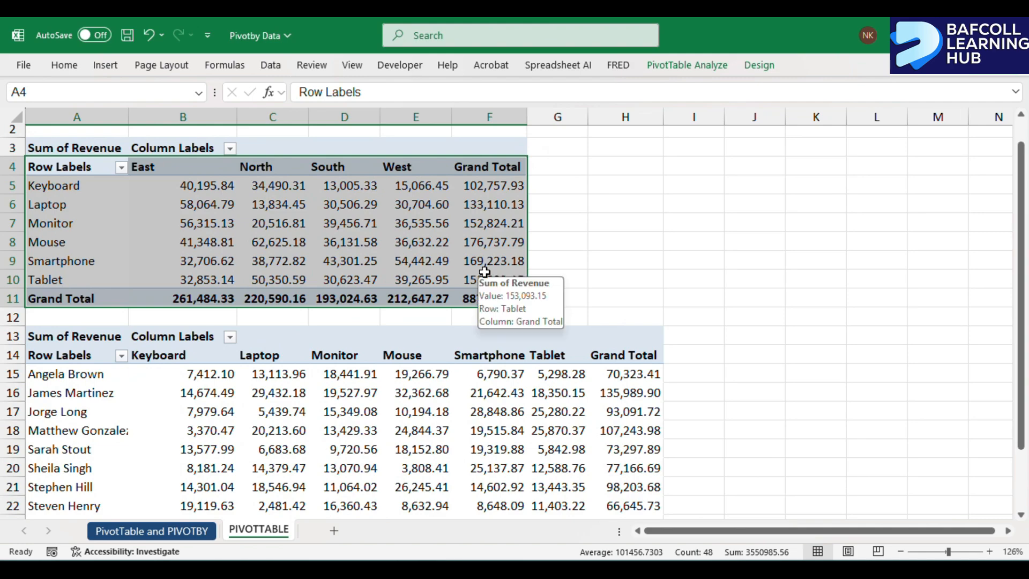
- Create a PivotTable on a new worksheet from the sales data A1:I301 on the PivotTable and PIVOTBY sheet
click(175, 535)
scroll(38, 171, up, 3)
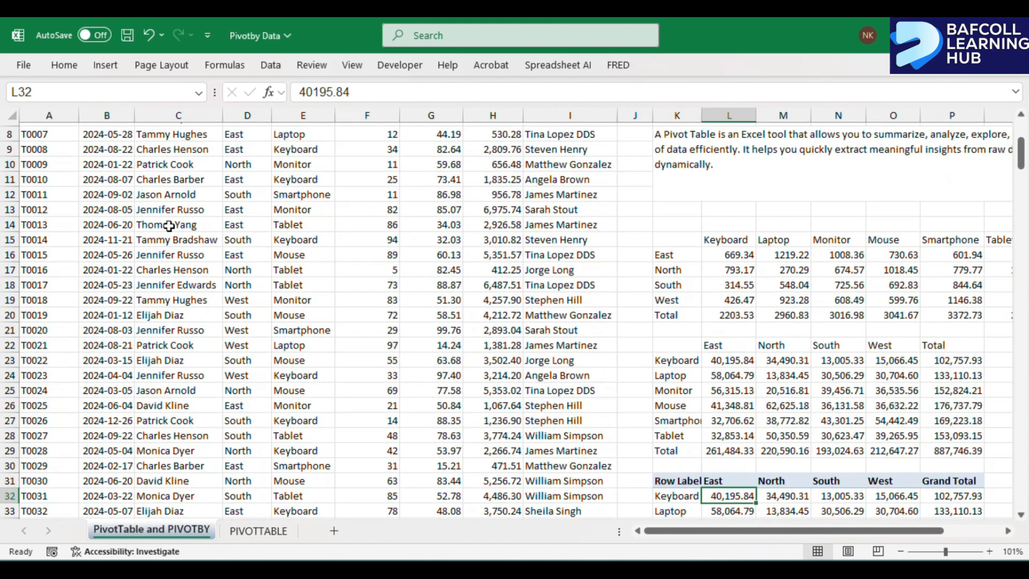
click(35, 170)
scroll(39, 174, up, 3)
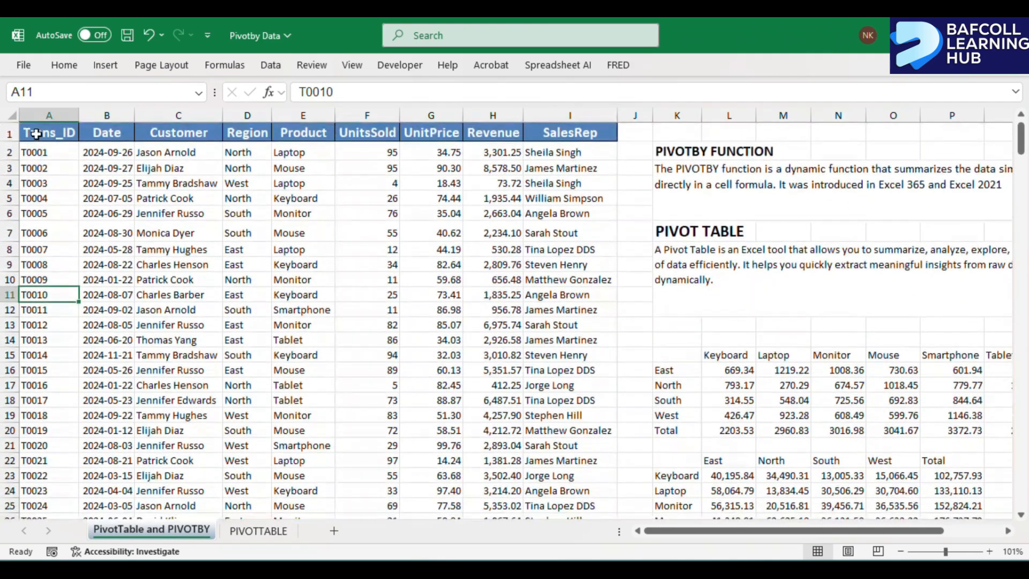
click(36, 133)
key(ctrl+shift+Right)
key(ctrl+shift+Down)
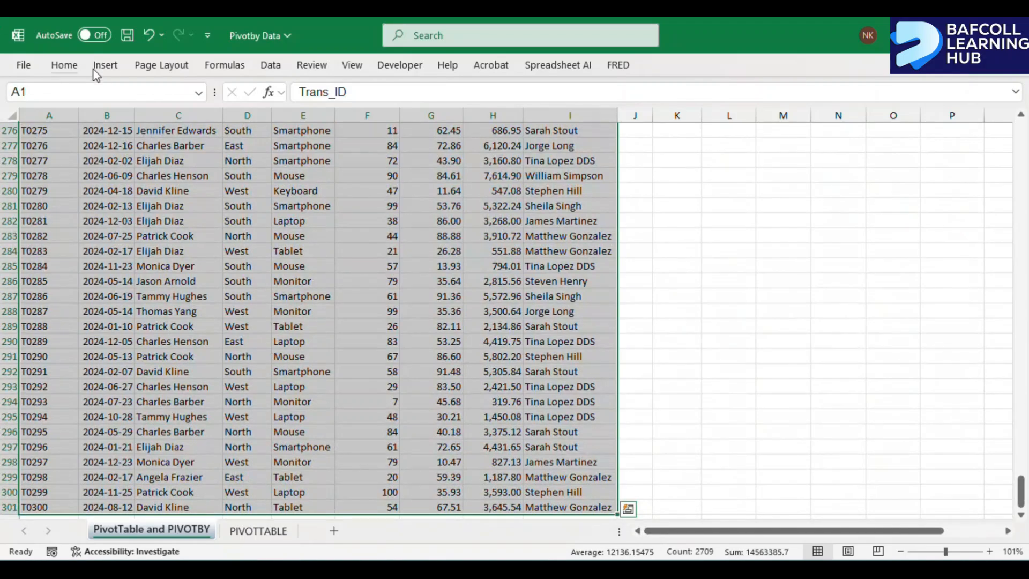
click(107, 67)
click(48, 93)
click(570, 391)
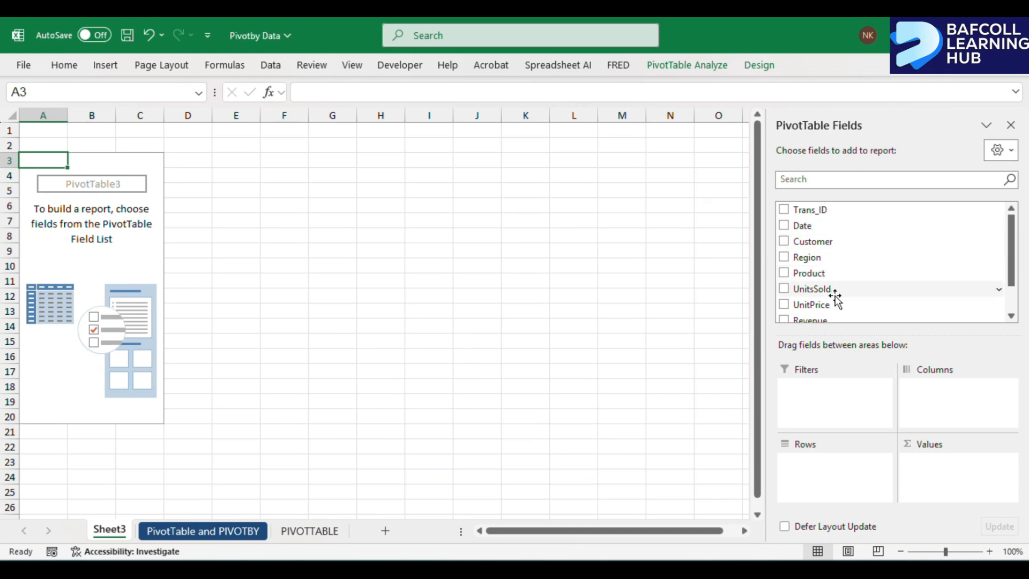
- Lay out the new PivotTable with Product as rows, Region as columns and the sum of Revenue as values
drag(834, 320, 946, 485)
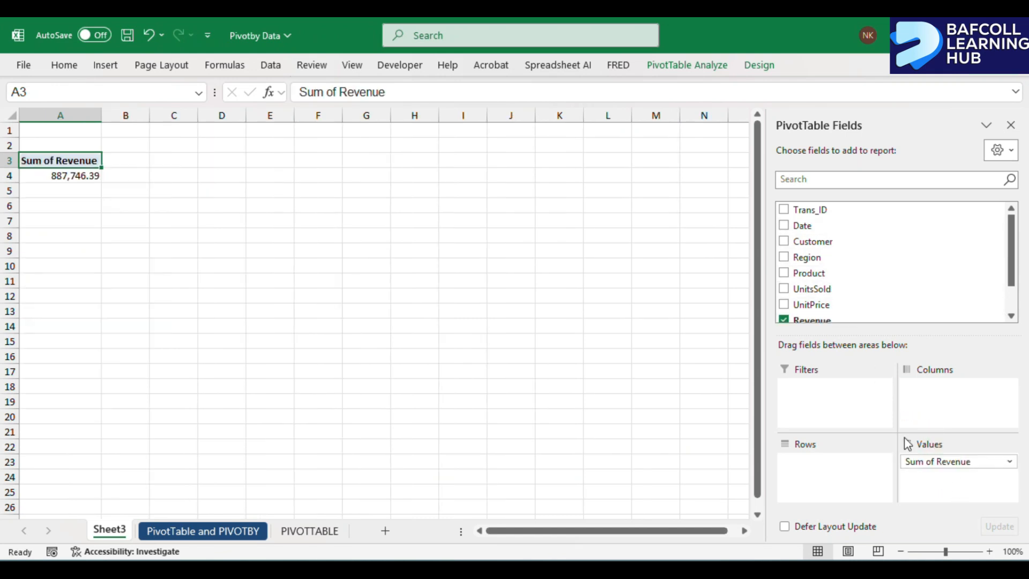
drag(824, 276, 990, 394)
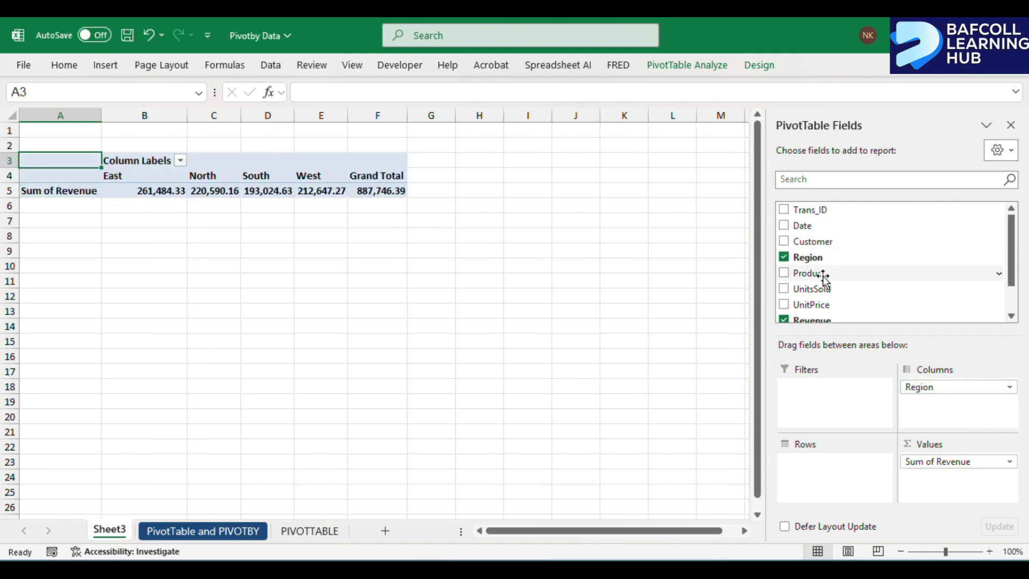
drag(821, 276, 825, 472)
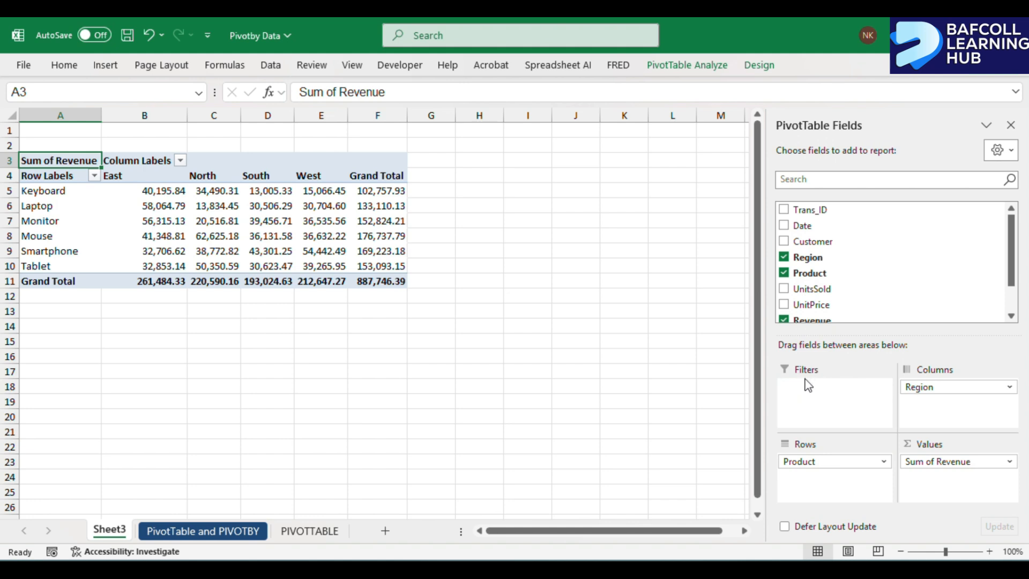
- Add SalesRep as a report filter to the new PivotTable and close the field list
scroll(838, 272, down, 1)
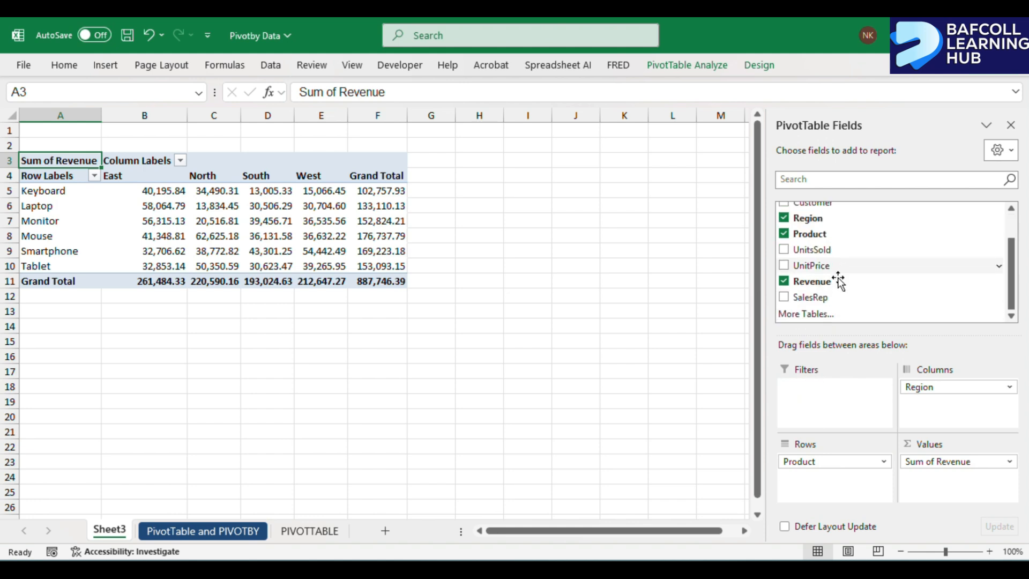
drag(813, 301, 829, 414)
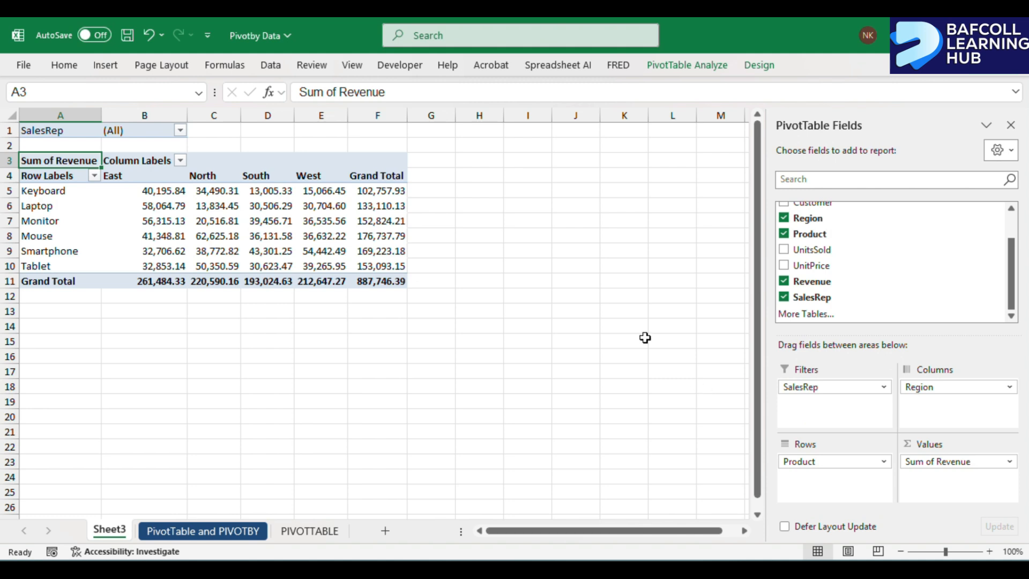
click(1011, 125)
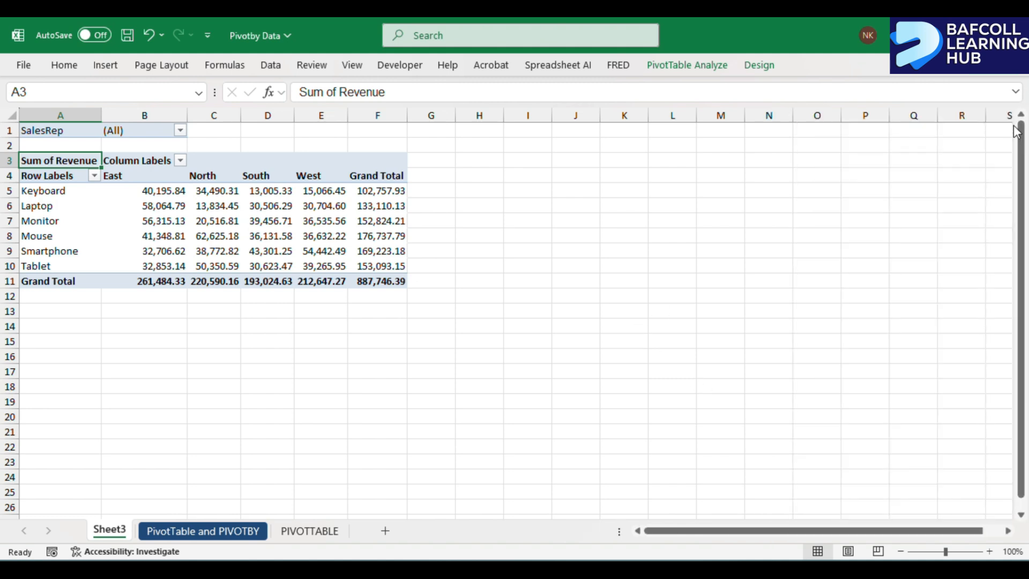
- Filter the PivotTable by SalesRep to show only the first representative in the list
click(181, 132)
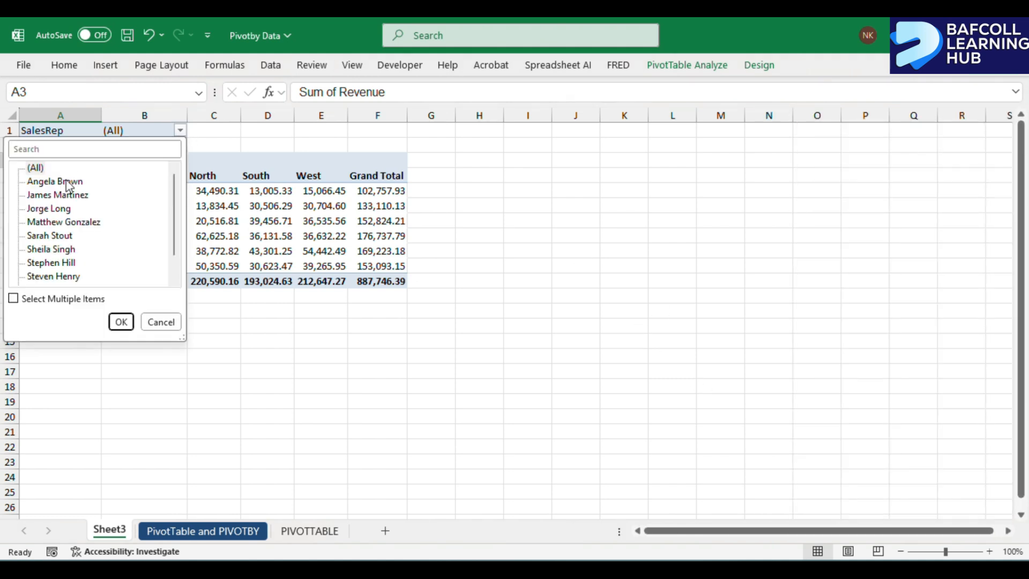
click(64, 184)
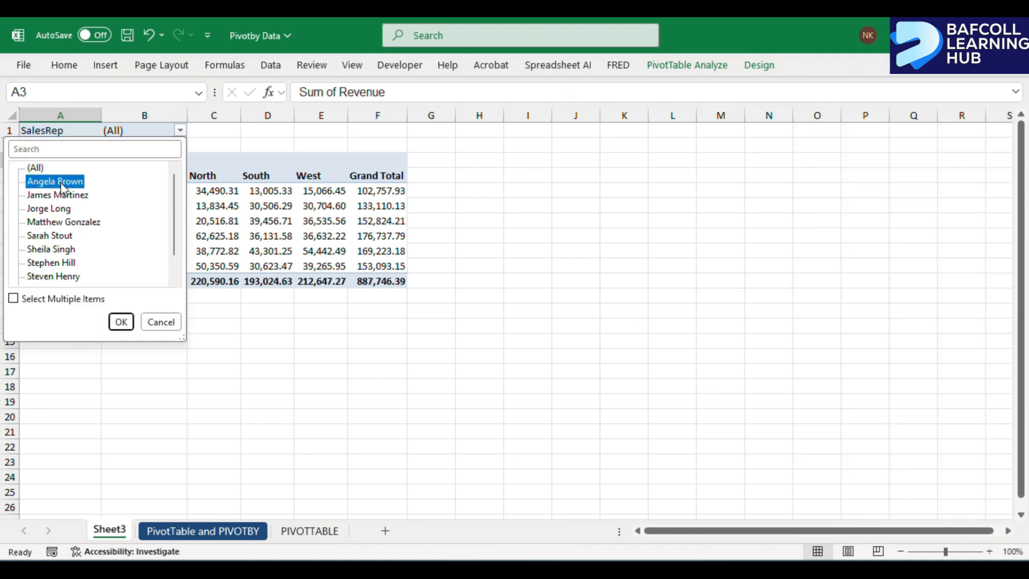
click(129, 324)
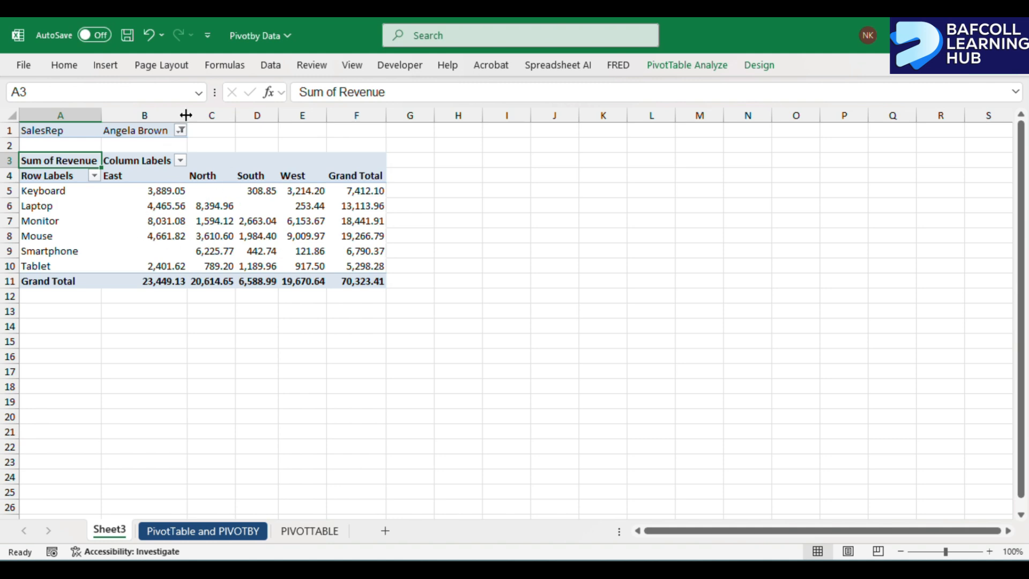
- Change the SalesRep filter to show only the third representative in the list
click(181, 131)
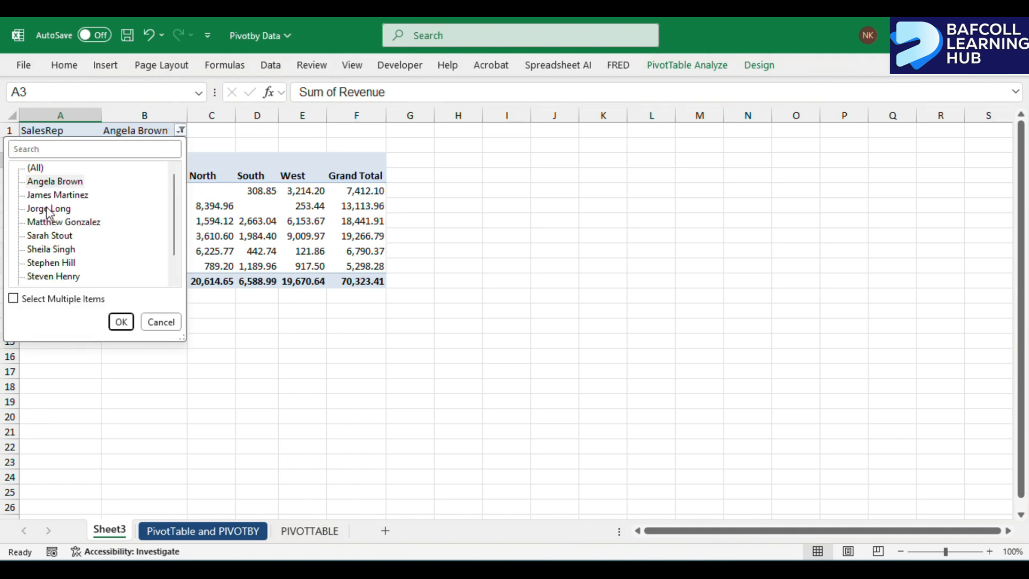
click(49, 210)
click(127, 327)
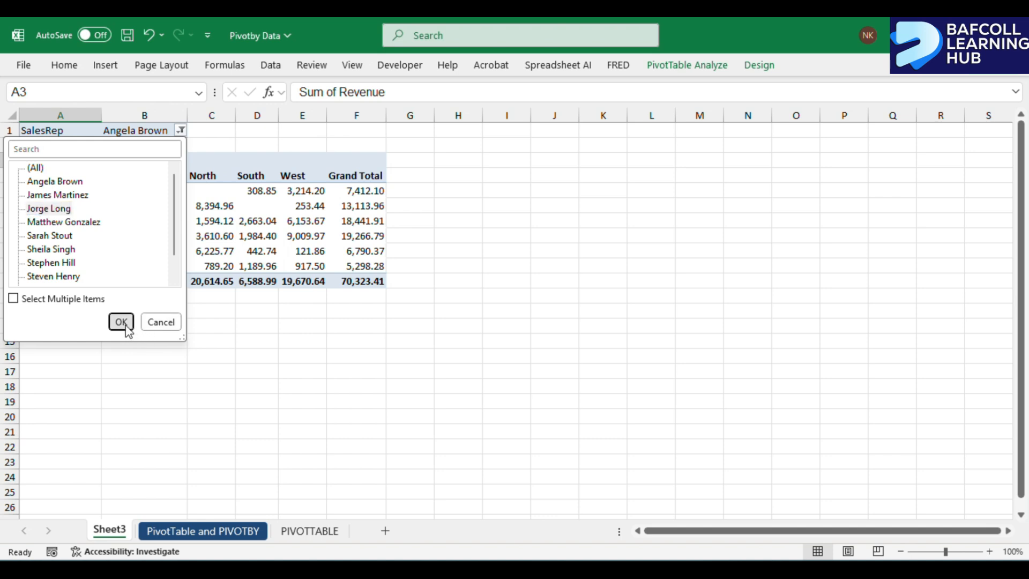